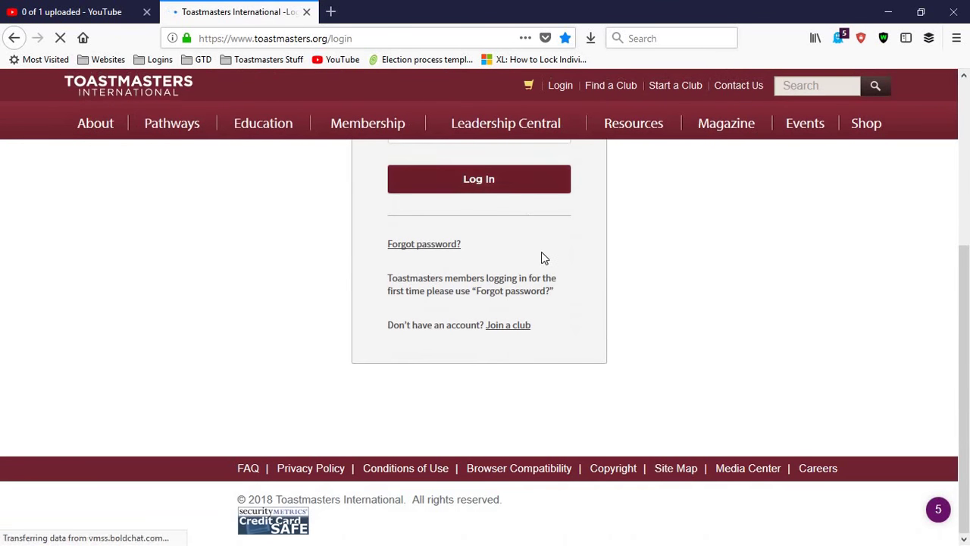
Step: Log in to the Toastmasters International site and open Club Central under Leadership Central
key(Return)
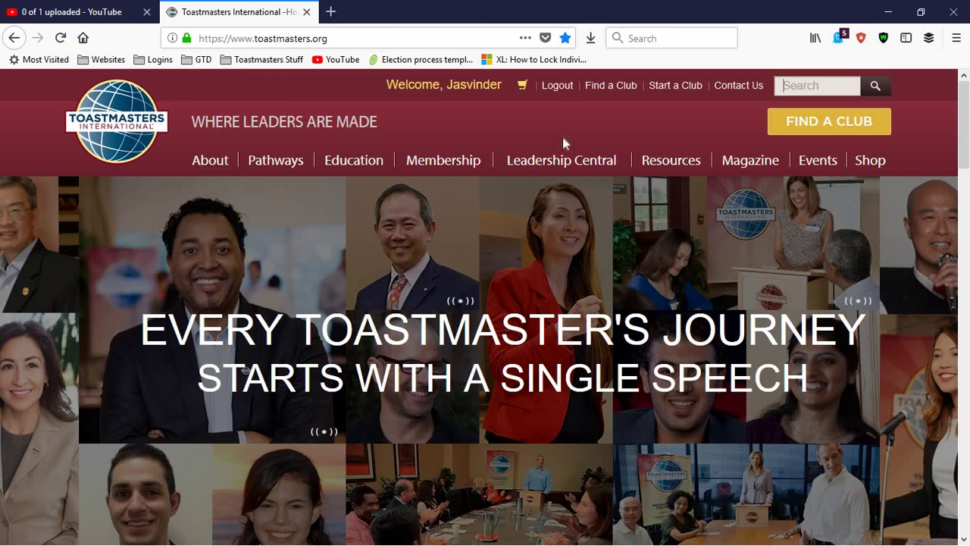
mouse_move(554, 166)
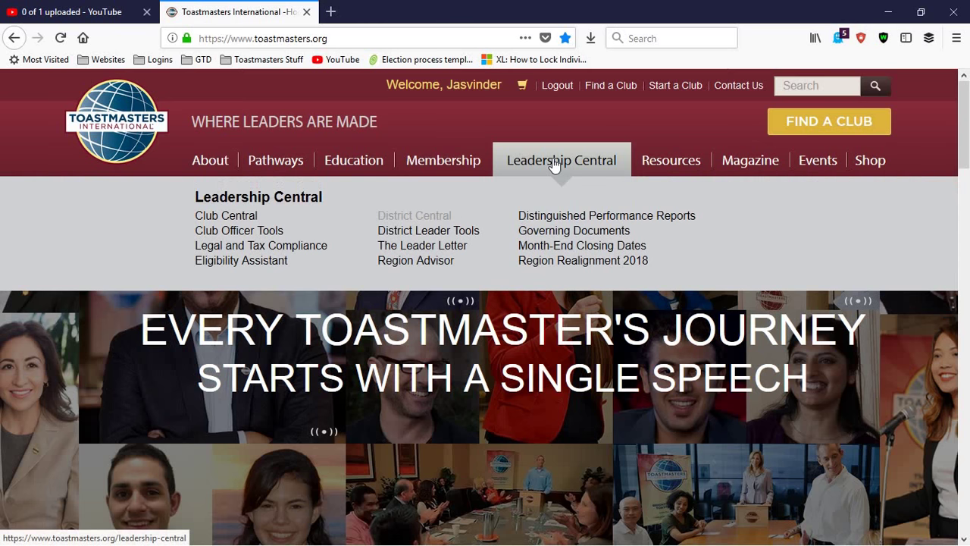
click(226, 216)
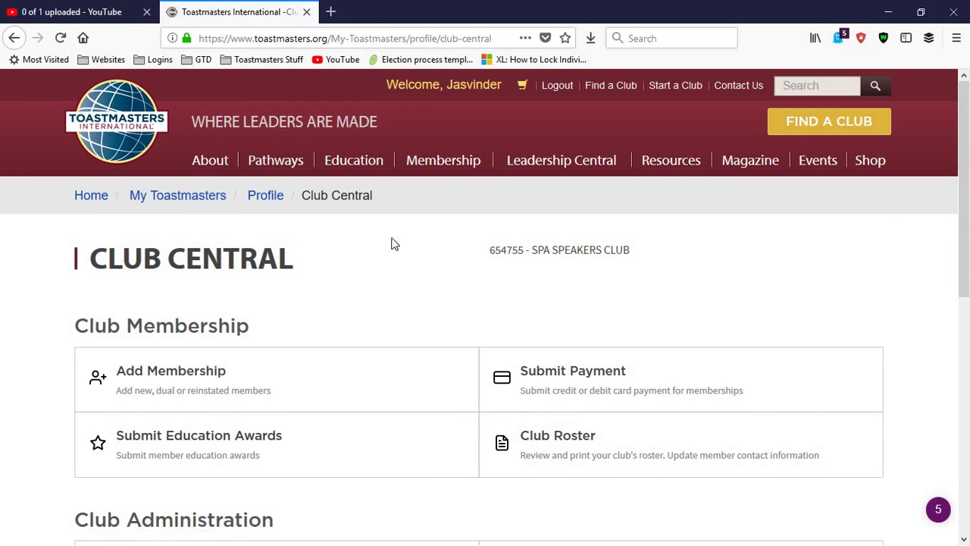
Step: Open the Add Membership form and mark the applicant as "Yes, New Member"
scroll(245, 264, down, 3)
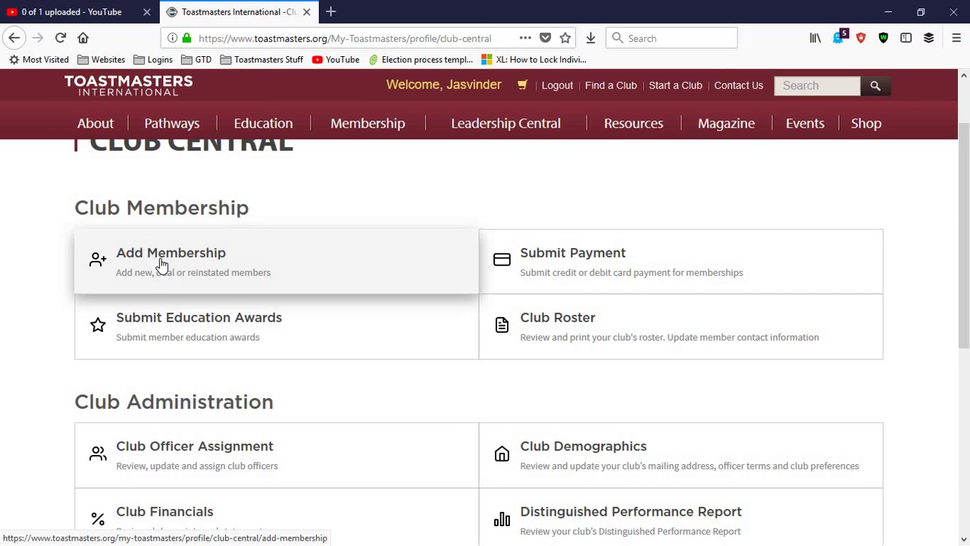
click(161, 261)
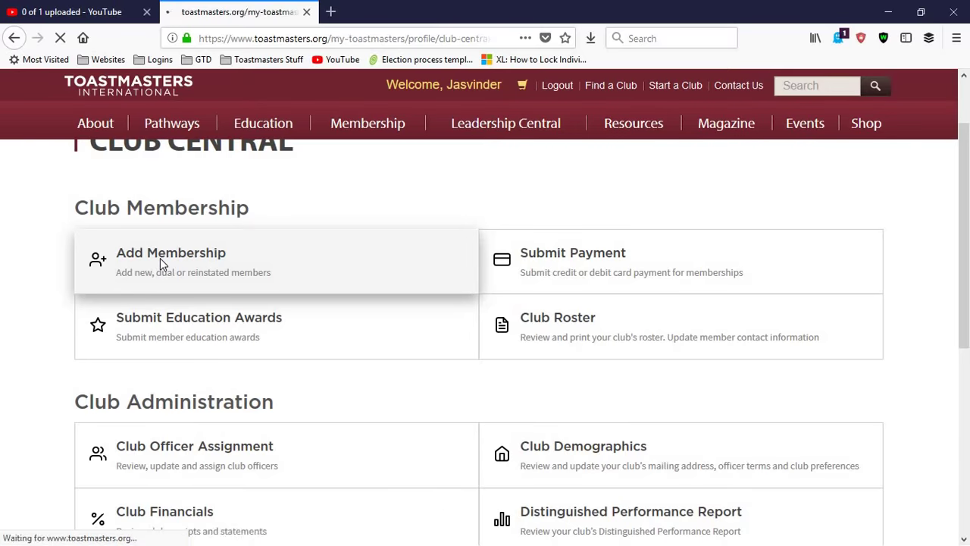
scroll(87, 295, down, 2)
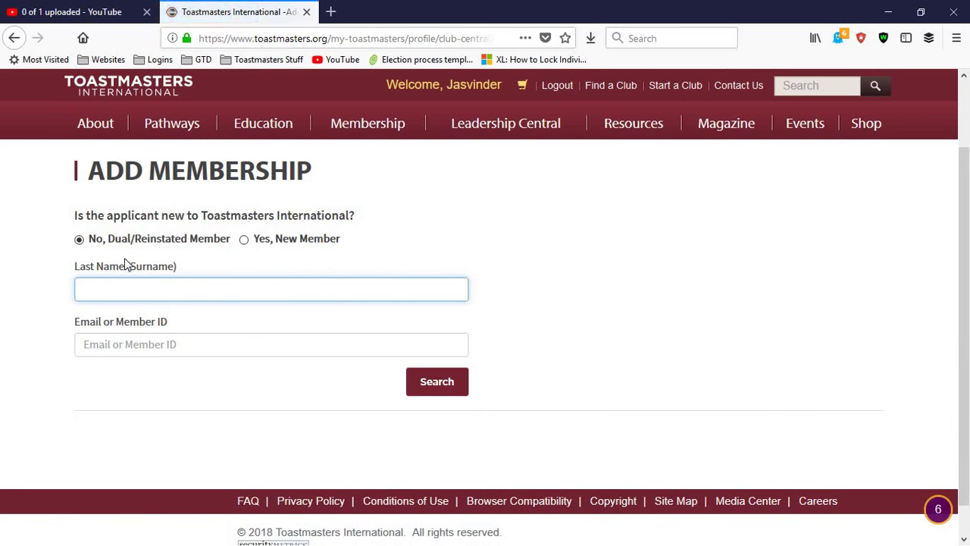
click(114, 344)
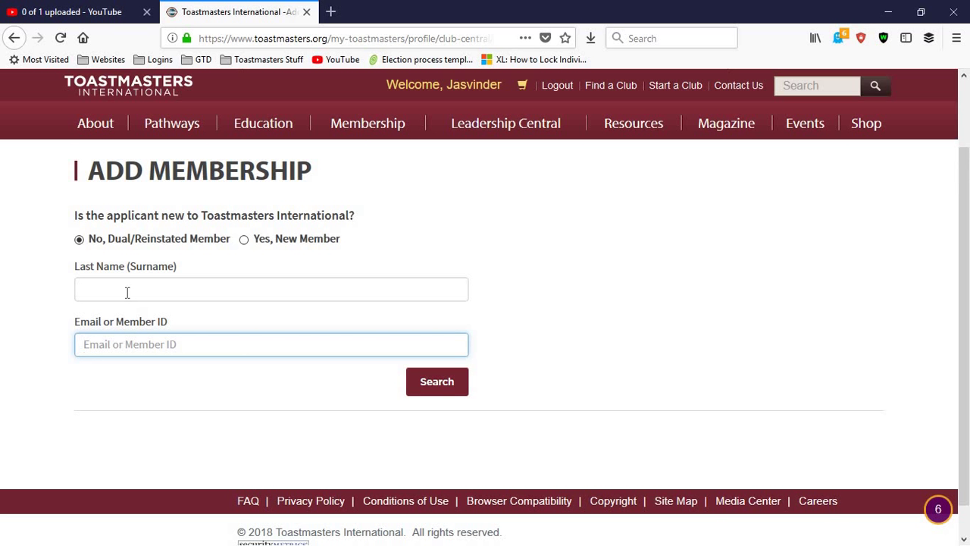
click(244, 240)
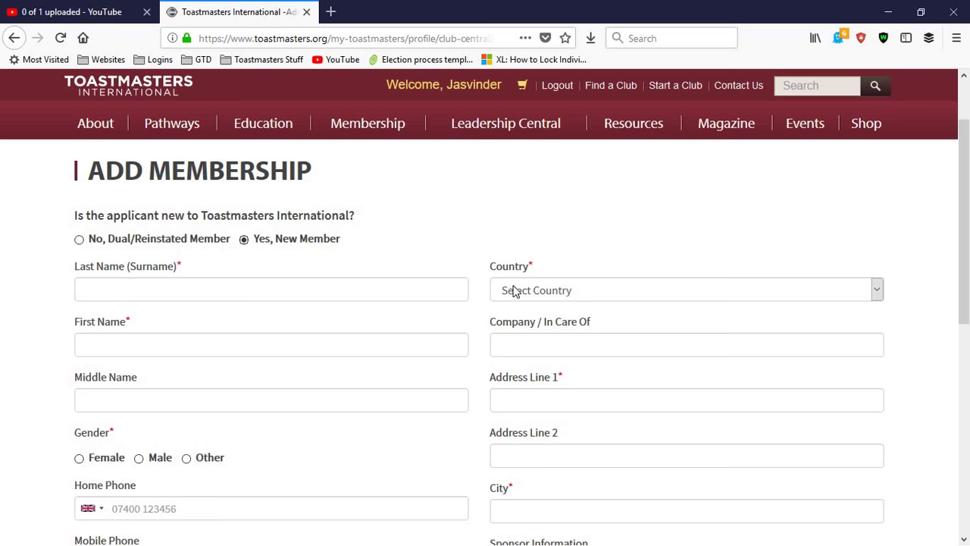
Step: Review the new member form from the name and contact fields down to the signed application confirmation
key(Tab)
scroll(114, 383, down, 1)
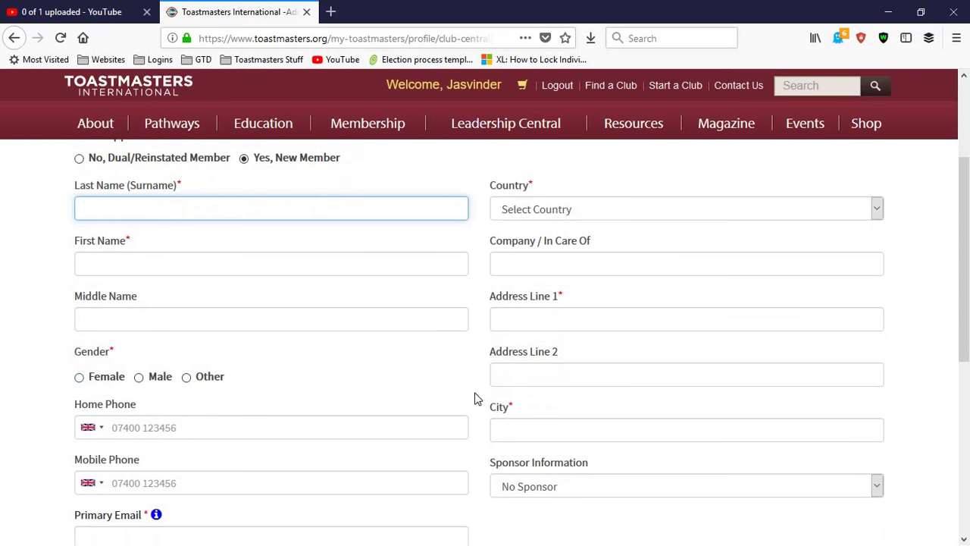
scroll(147, 409, down, 1)
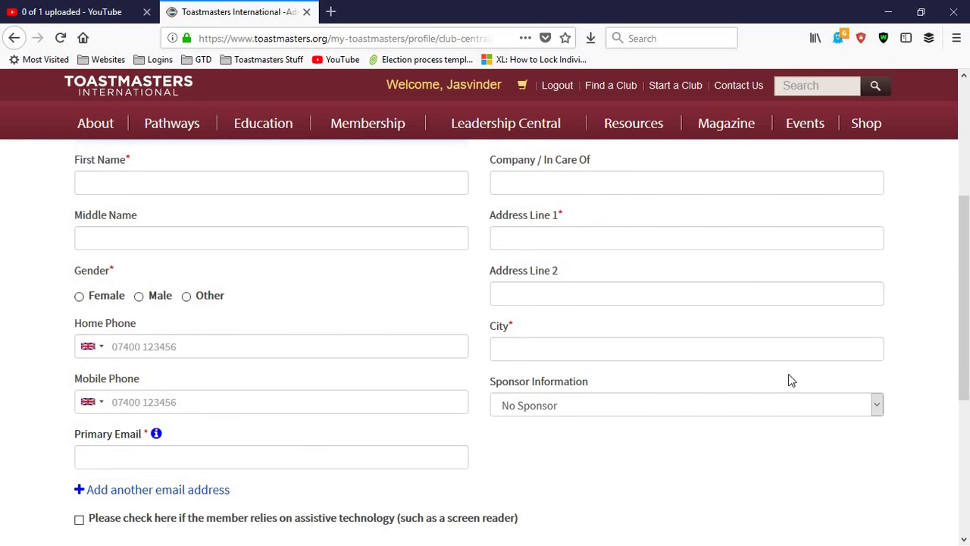
scroll(561, 385, down, 2)
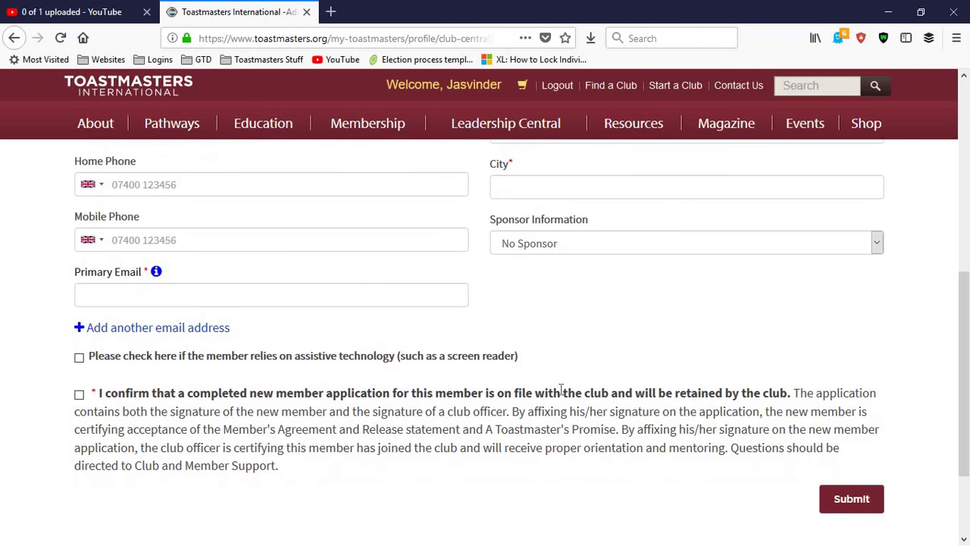
scroll(561, 389, up, 5)
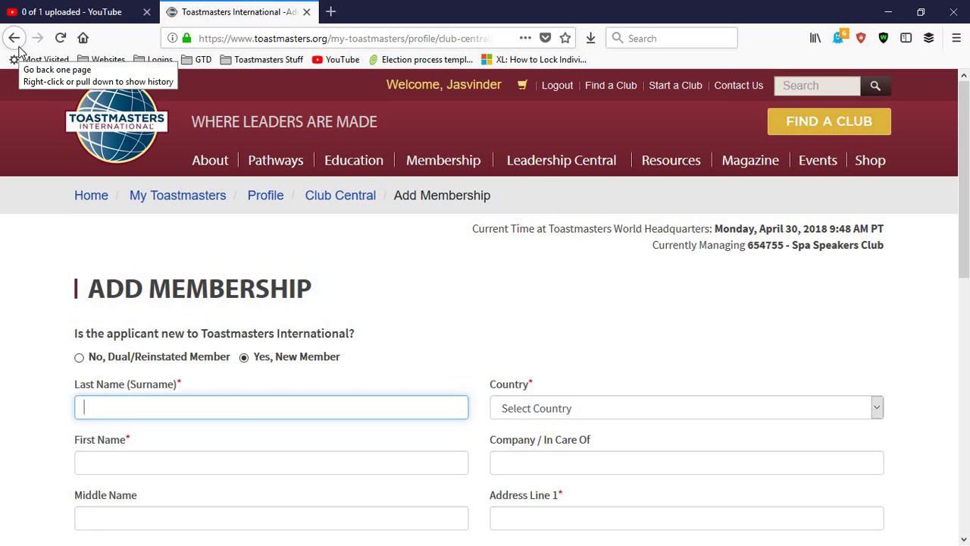
Step: Return to Club Central, open Submit Education Awards and select the member applying for the award
click(14, 38)
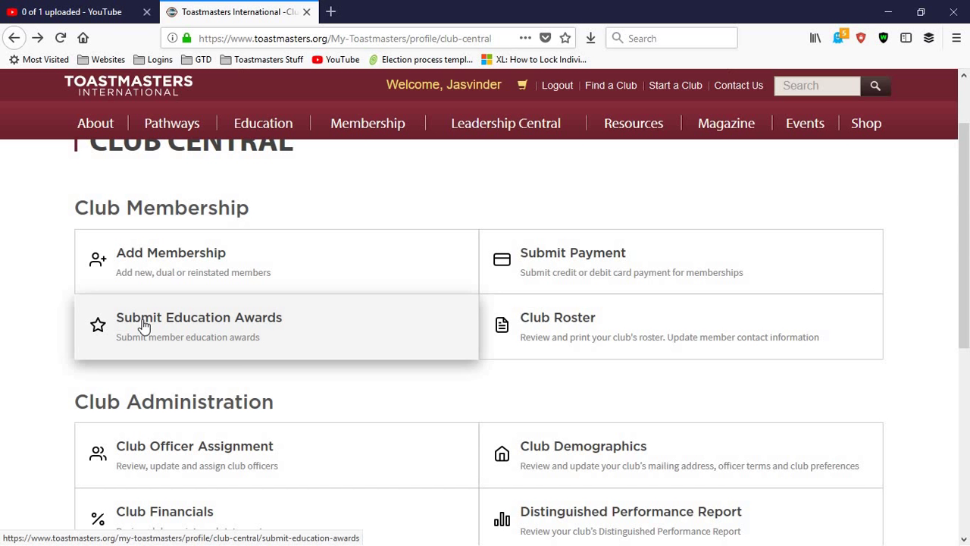
click(144, 325)
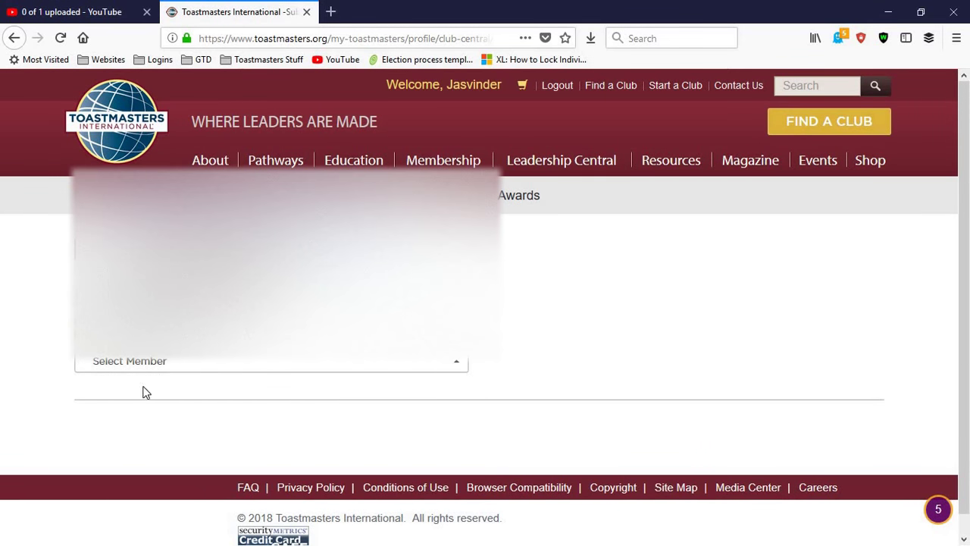
click(144, 362)
click(6, 318)
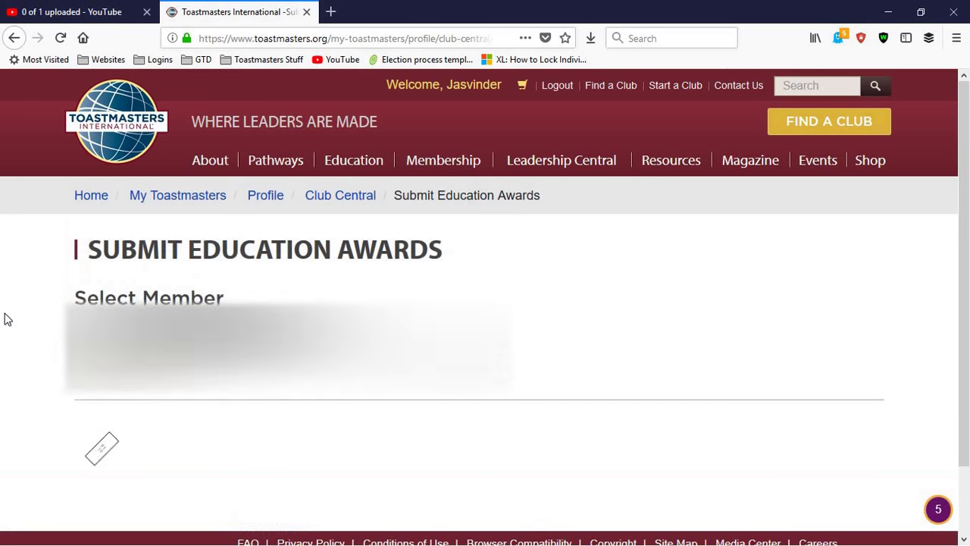
Step: Select Competent Communicator as the education program the member is applying for
scroll(10, 335, down, 2)
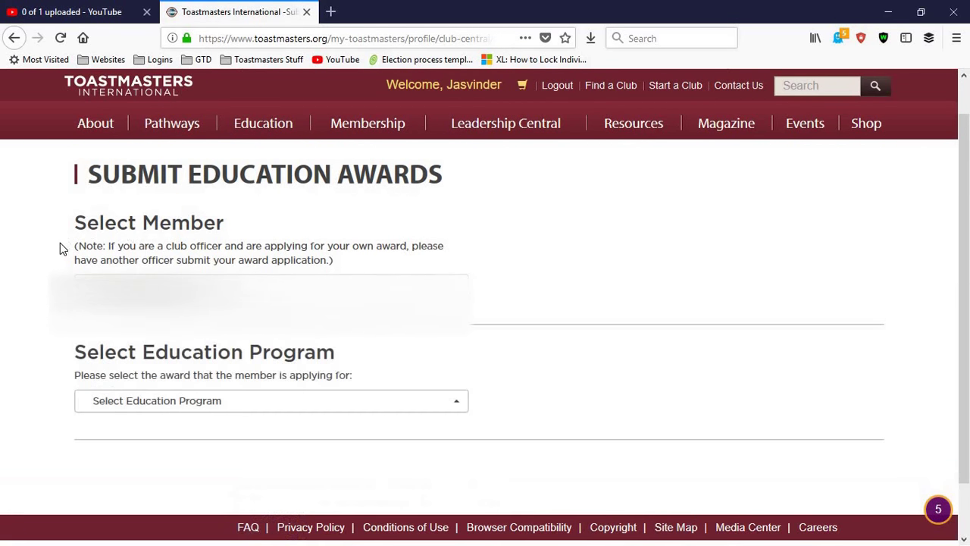
scroll(91, 288, down, 1)
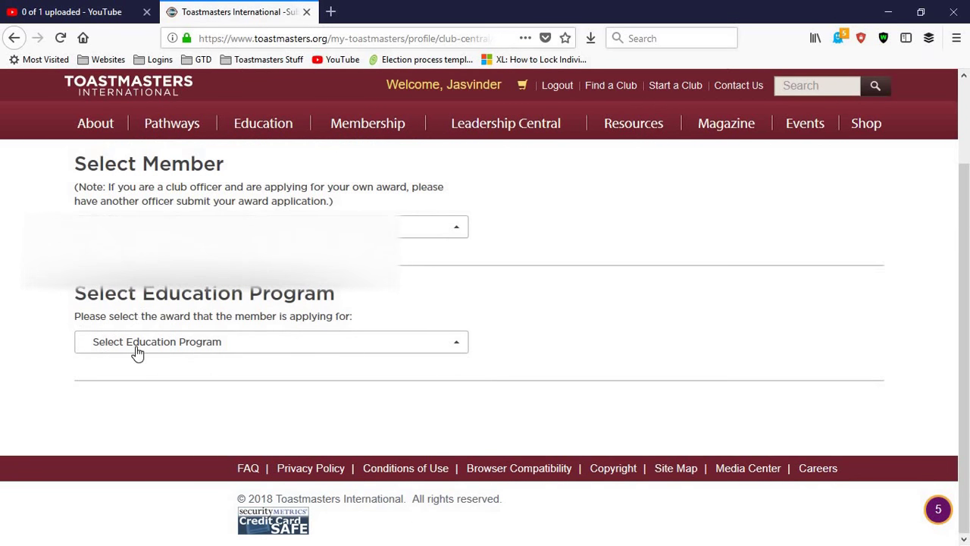
click(135, 349)
click(128, 182)
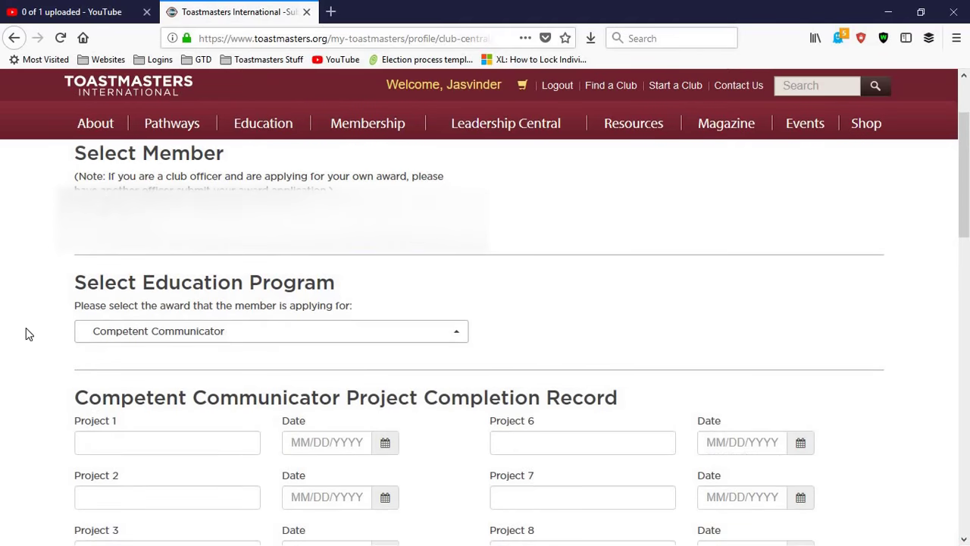
Step: Go through the Project 1 to Project 8 fields of the Competent Communicator Project Completion Record
scroll(31, 331, down, 3)
click(89, 219)
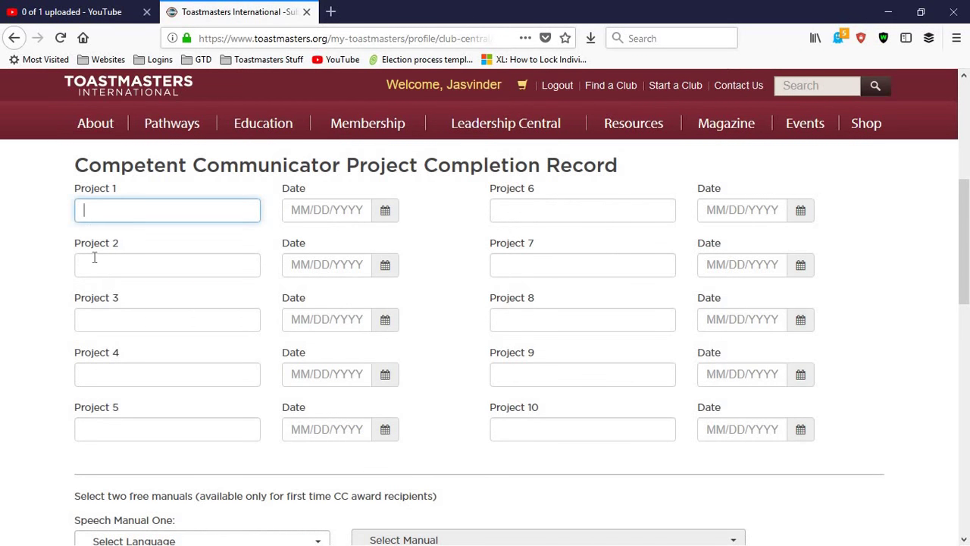
click(93, 266)
click(95, 320)
click(97, 373)
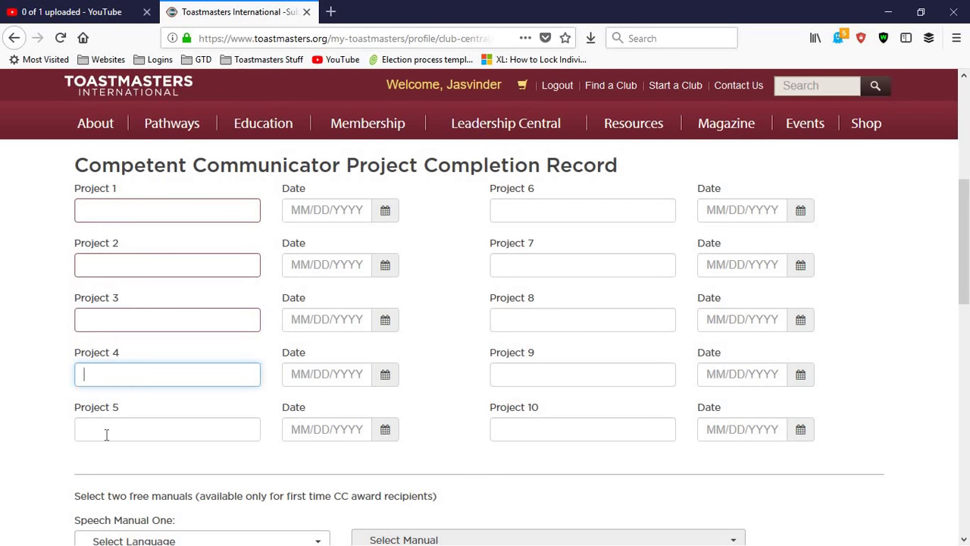
click(106, 429)
click(504, 210)
click(497, 263)
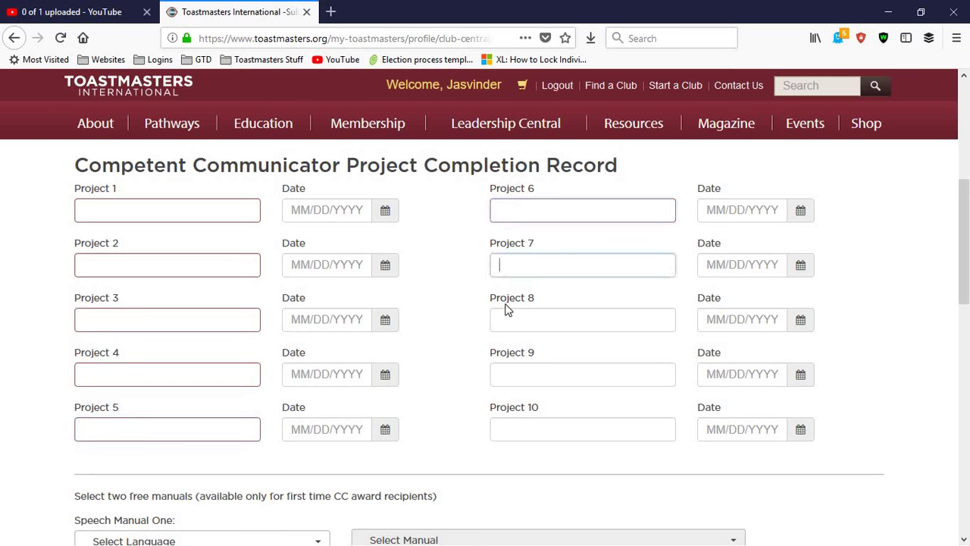
click(505, 316)
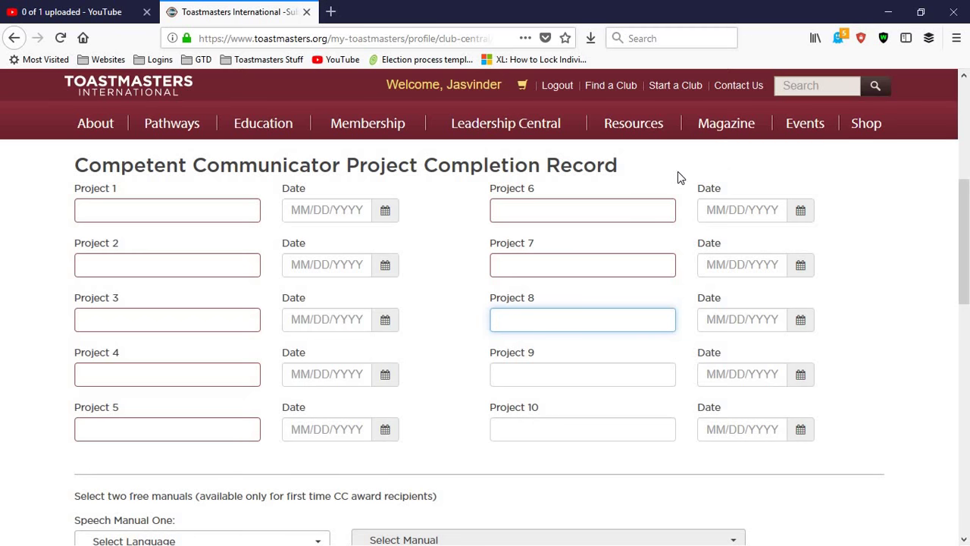
Step: Set the language of both free speech manuals to English (United States) and look at the titles offered for Speech Manual One
scroll(677, 176, down, 2)
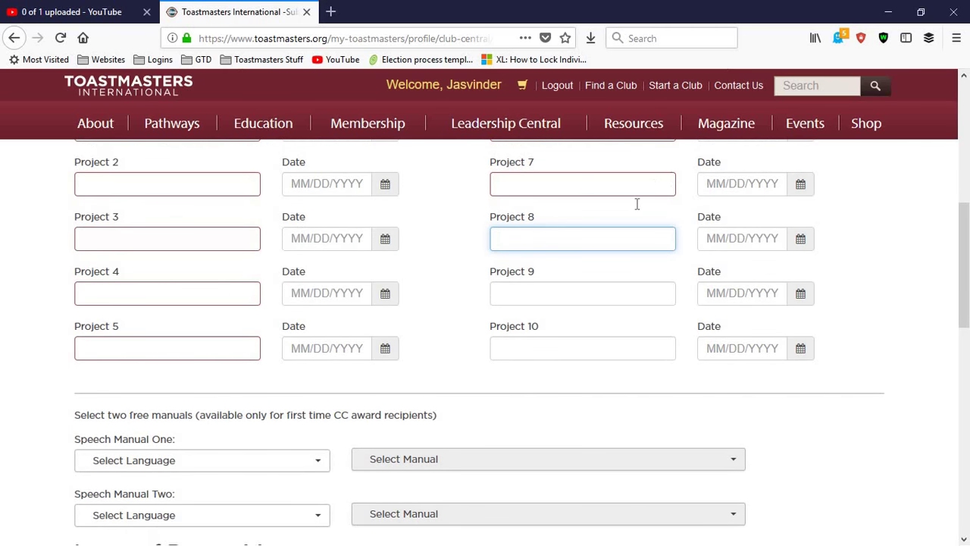
scroll(235, 296, down, 6)
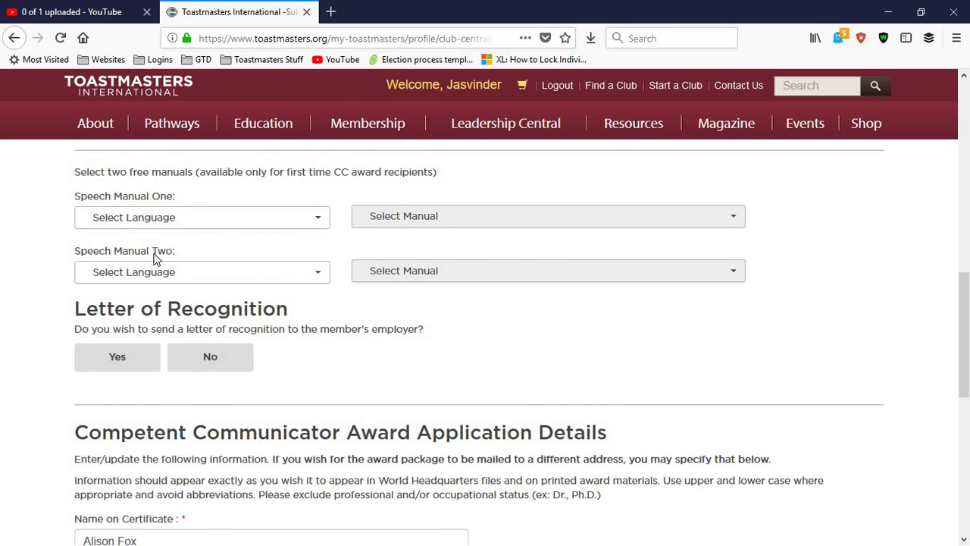
click(174, 217)
click(142, 264)
click(144, 273)
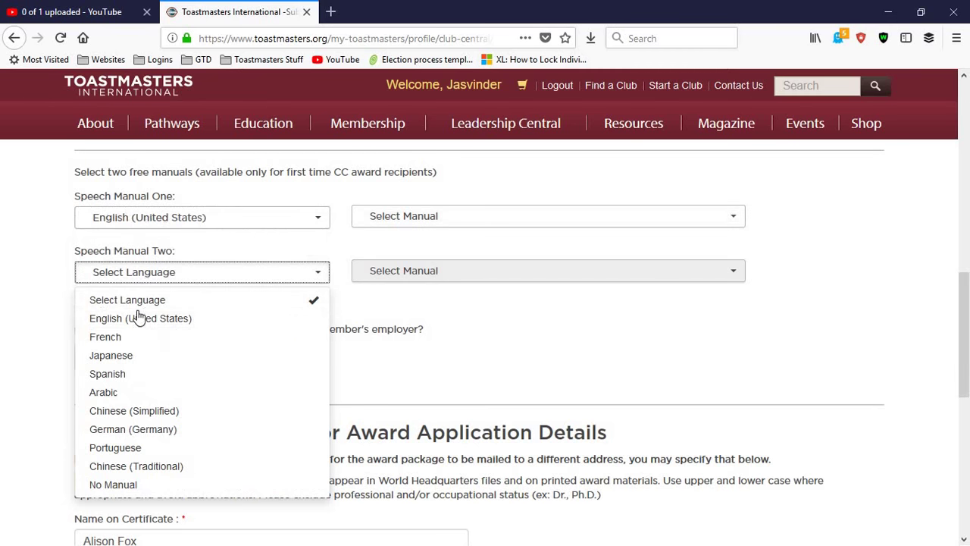
click(77, 316)
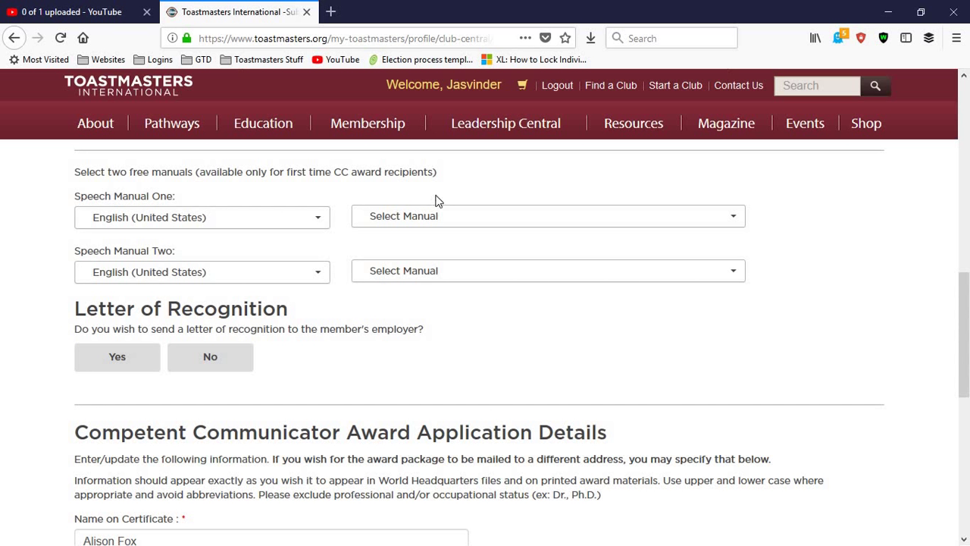
click(400, 212)
click(2, 226)
Step: Choose to send a letter of recognition to the member's employer
scroll(185, 254, down, 1)
scroll(185, 254, down, 2)
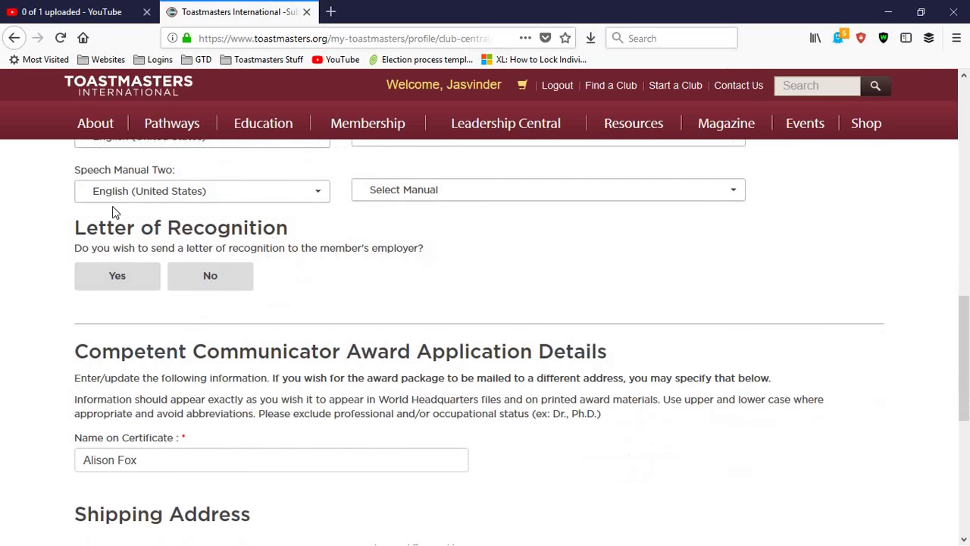
click(94, 288)
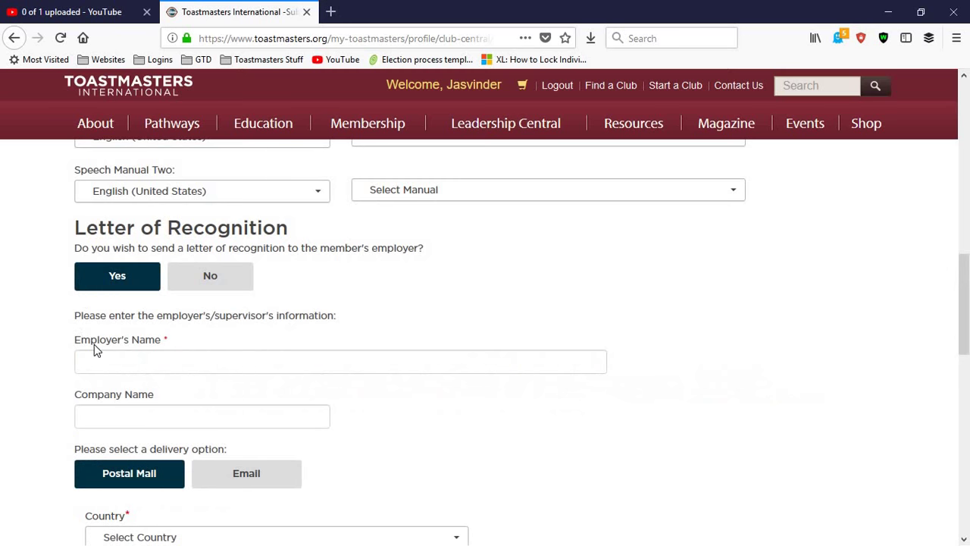
Step: Review the employer details, delivery options and postal address fields for the recognition letter, plus the award application details
key(Tab)
key(Tab)
scroll(43, 411, down, 3)
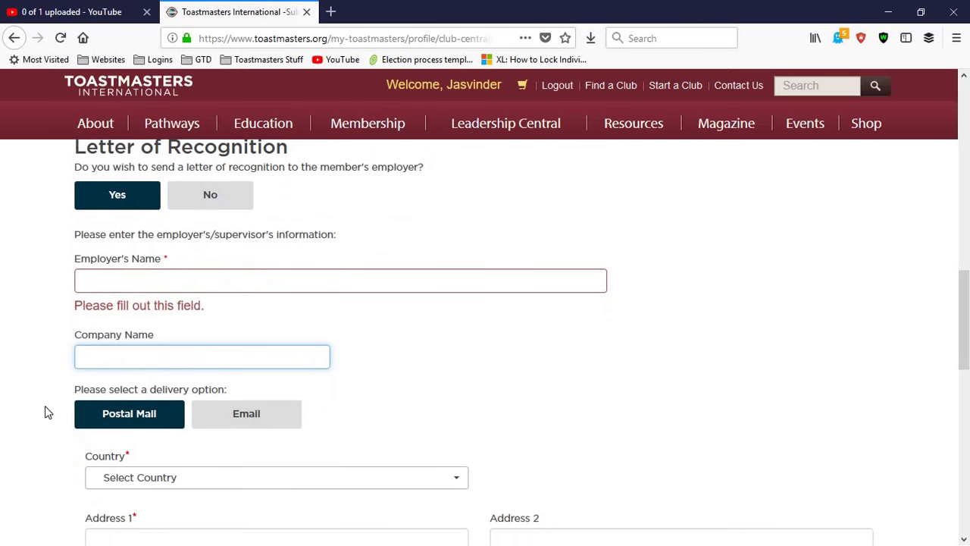
scroll(114, 367, down, 2)
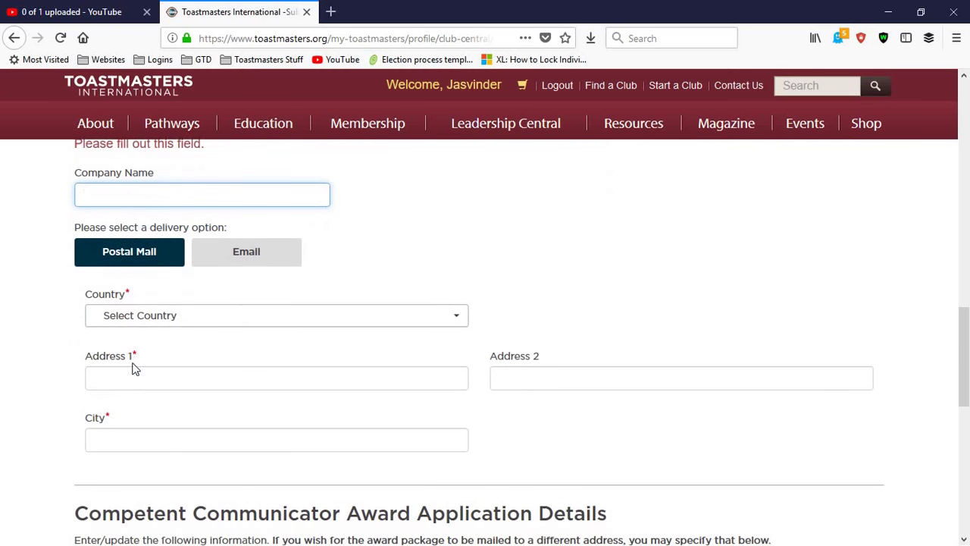
click(264, 269)
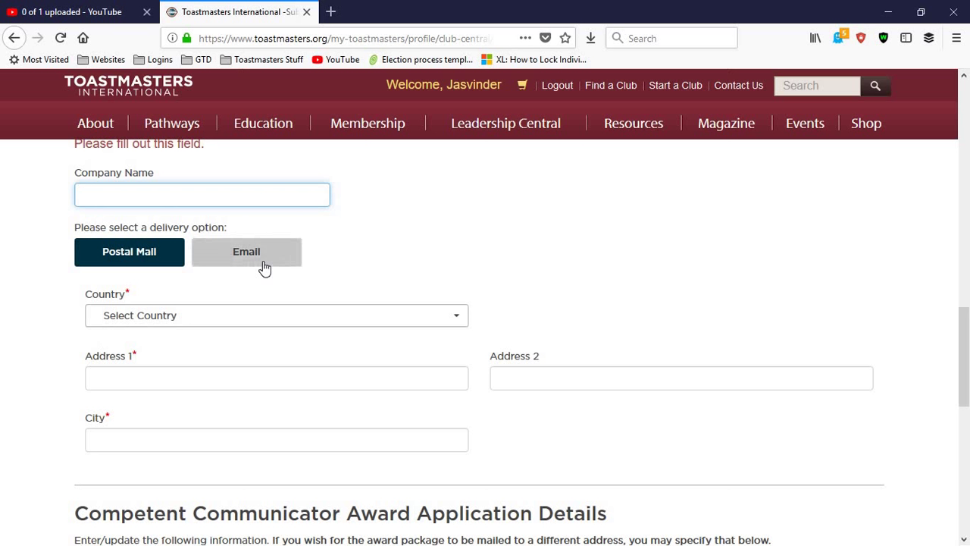
click(56, 306)
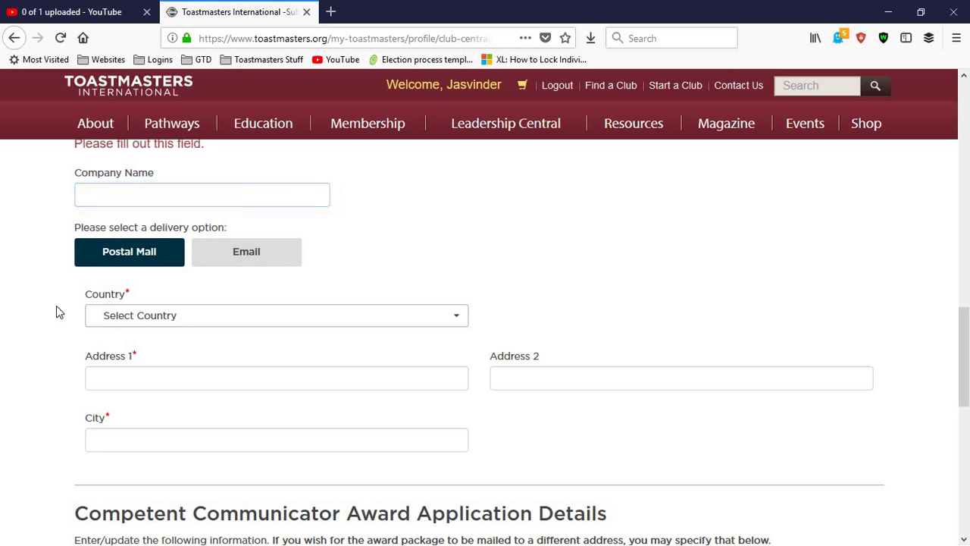
scroll(56, 309, down, 3)
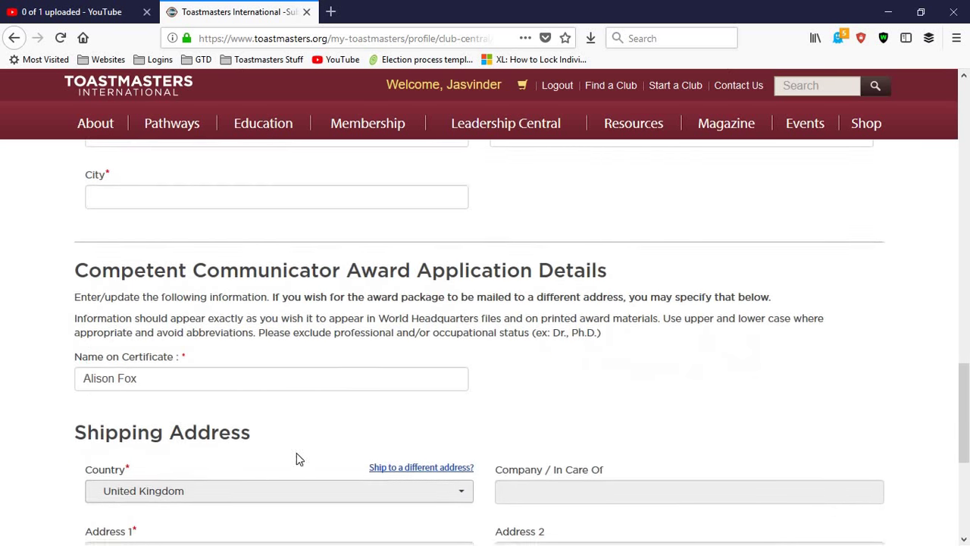
scroll(144, 356, up, 3)
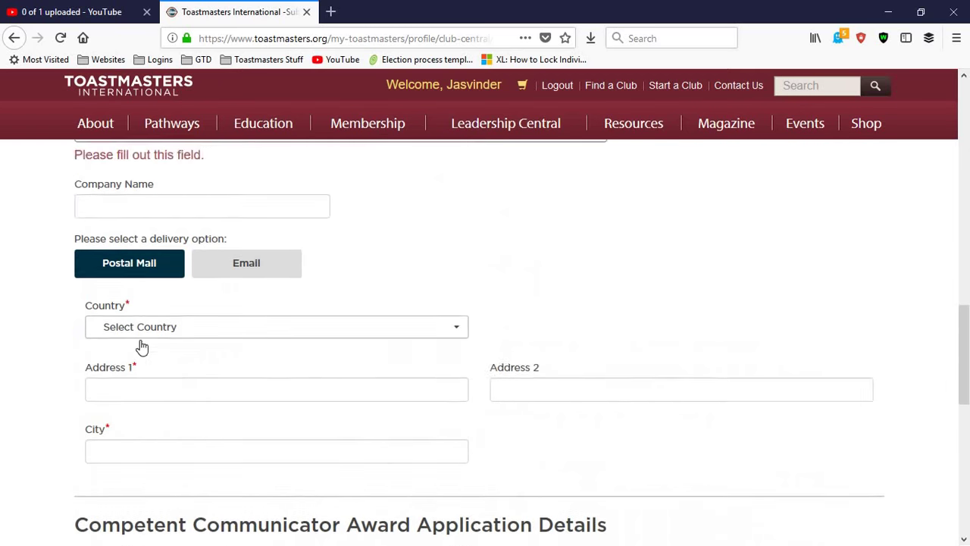
scroll(142, 347, up, 1)
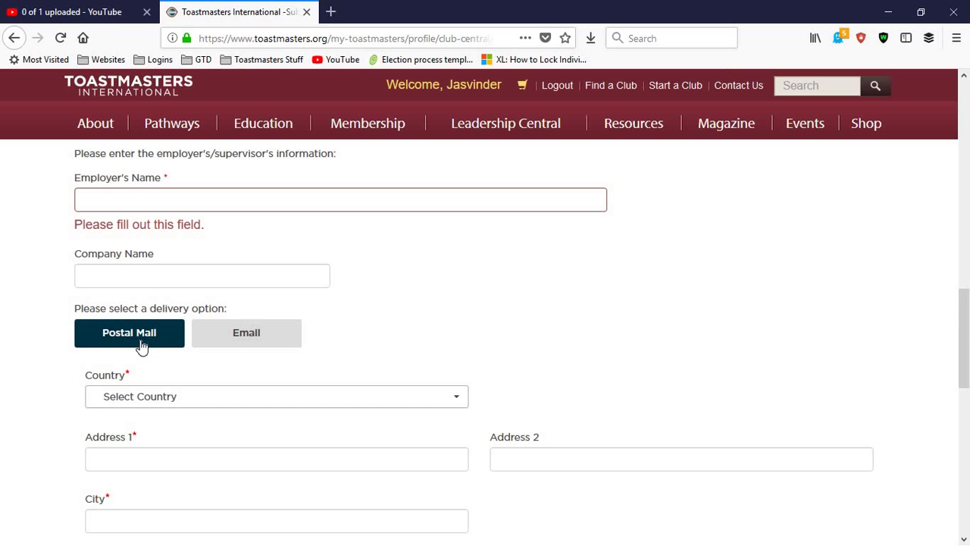
Step: Return to Club Central, review the officers and term dates under Club Officer Assignment, and go back to the overview
click(14, 38)
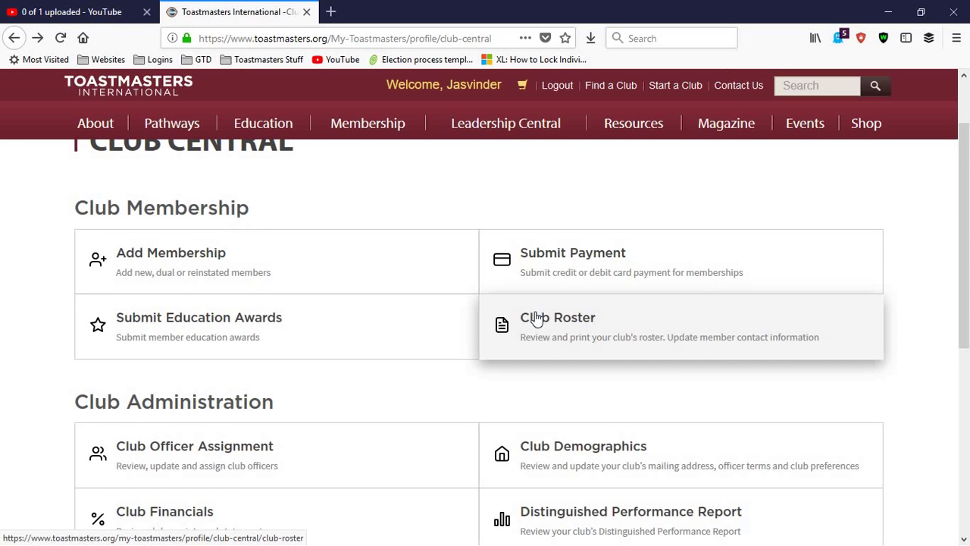
scroll(501, 334, down, 3)
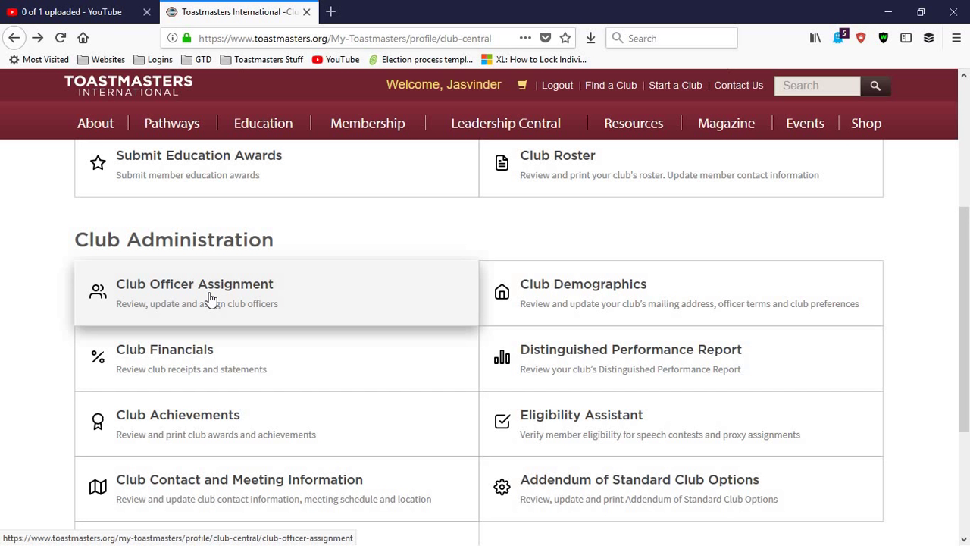
click(211, 299)
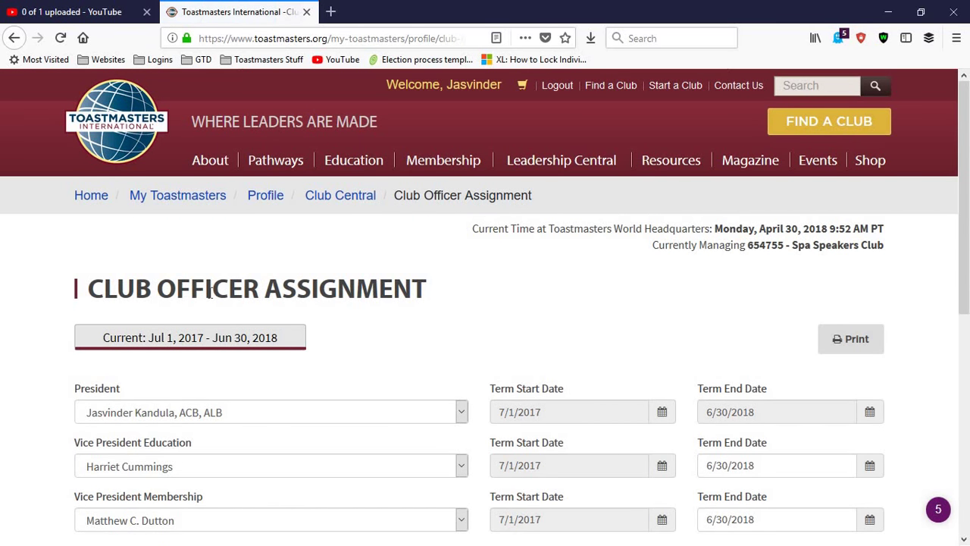
scroll(62, 366, down, 5)
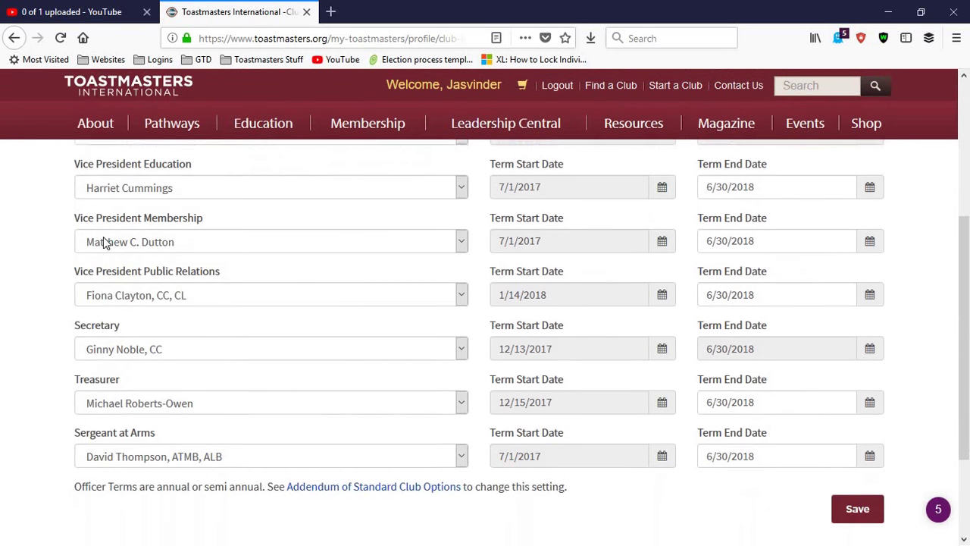
scroll(158, 282, up, 2)
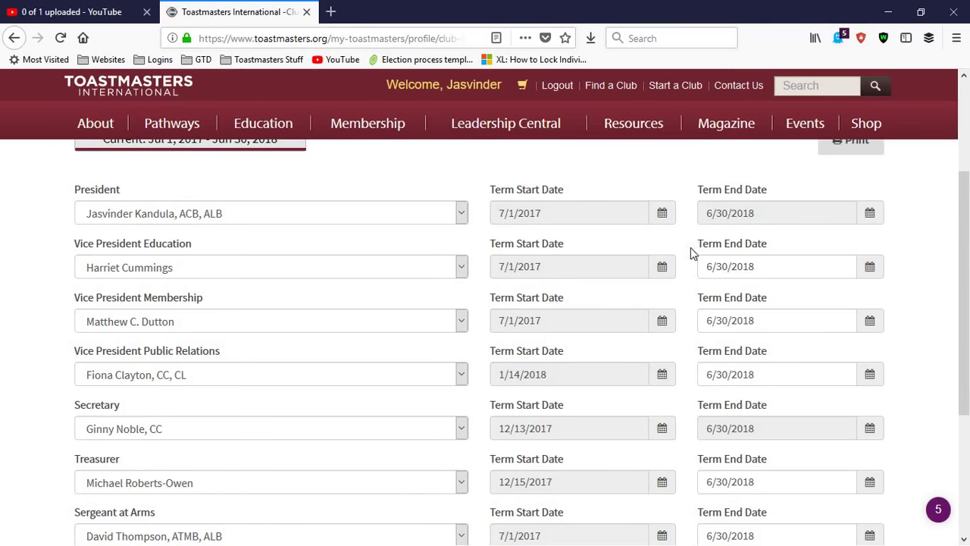
scroll(691, 251, down, 2)
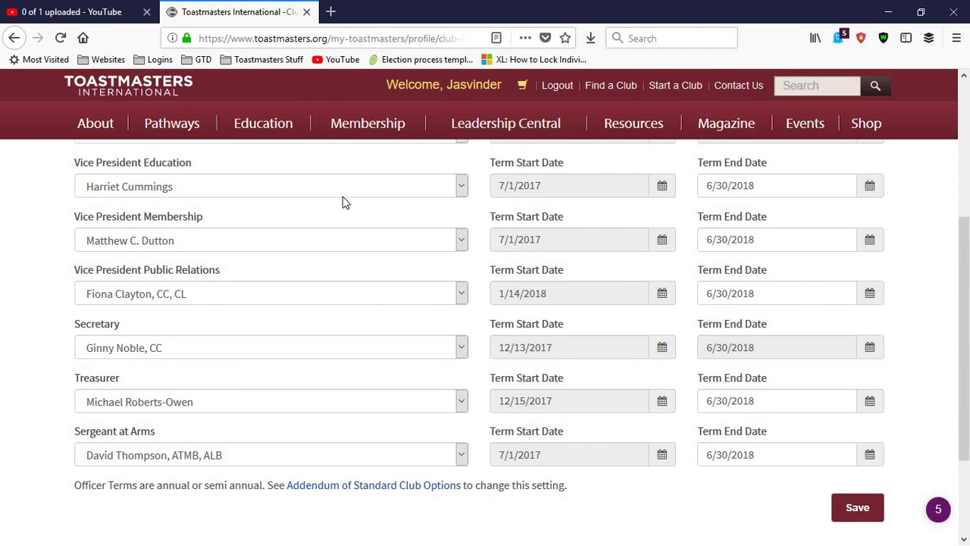
click(12, 44)
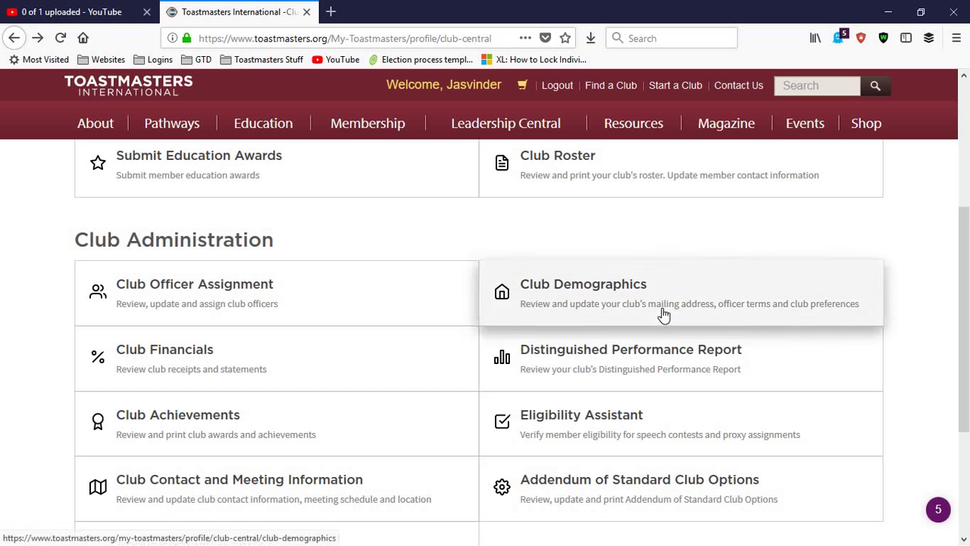
Step: Open Club Demographics in a new tab, review the club details and mailing address sections, and close it
right_click(593, 272)
click(621, 281)
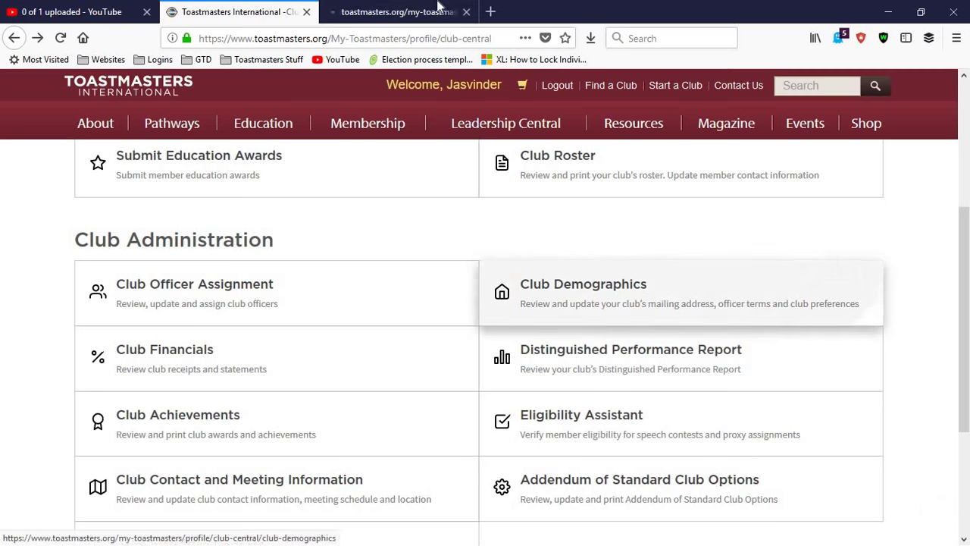
click(438, 9)
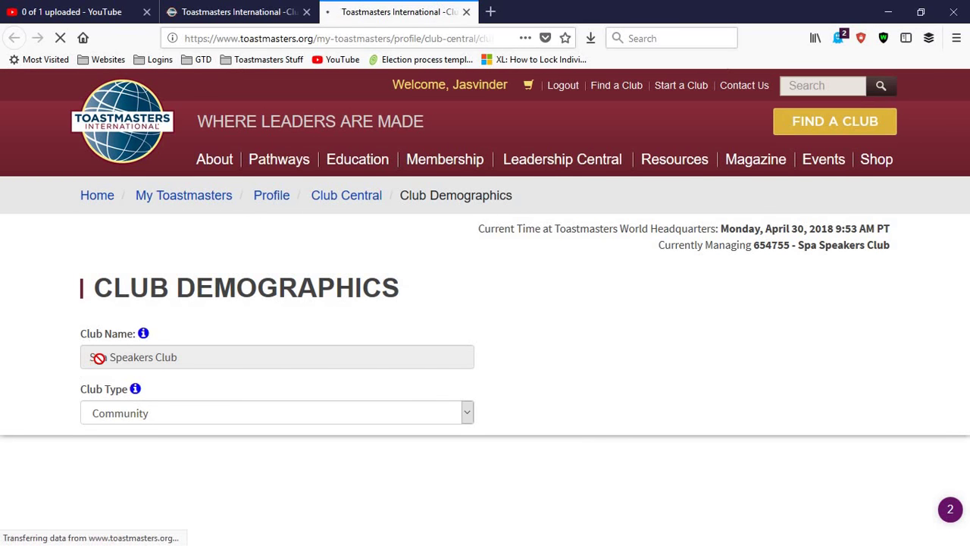
scroll(65, 371, down, 3)
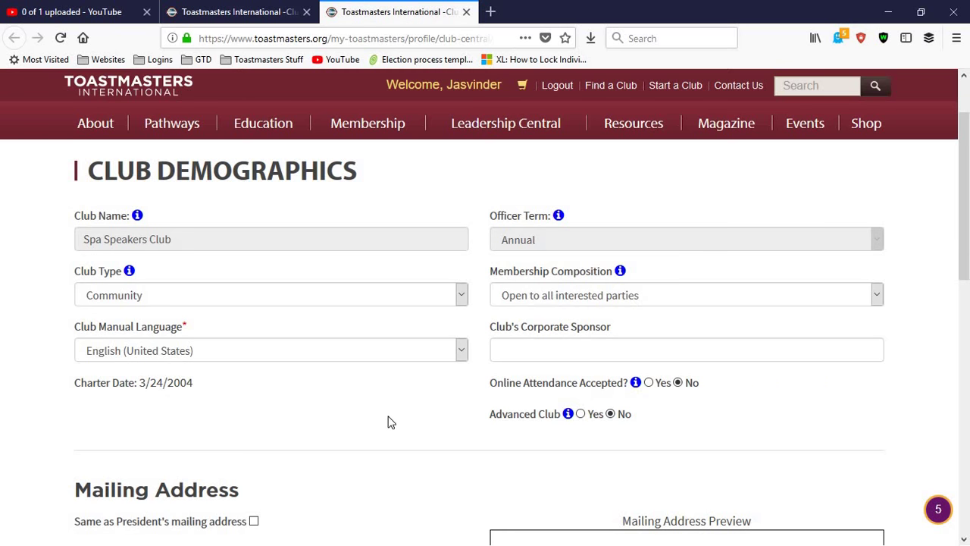
scroll(379, 417, down, 2)
scroll(185, 401, down, 2)
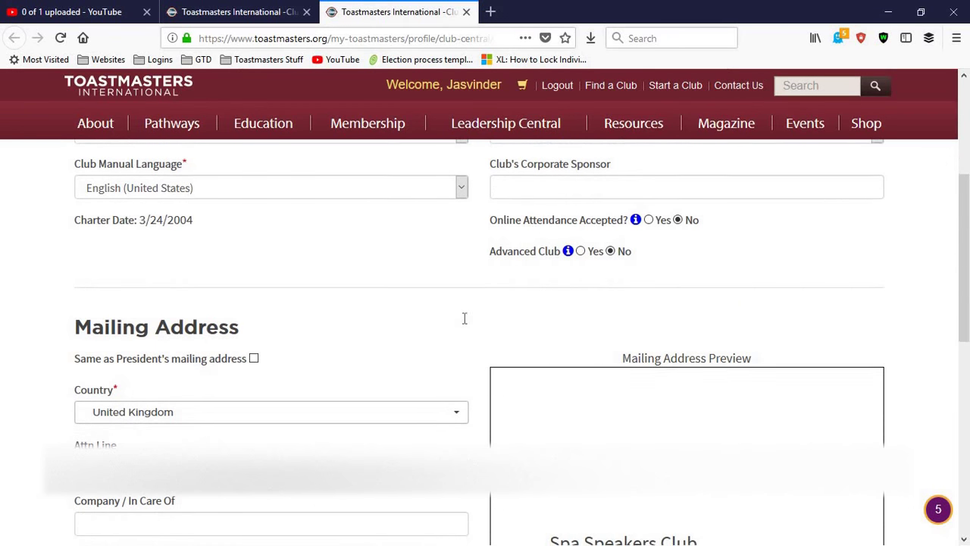
scroll(461, 318, down, 4)
scroll(485, 303, down, 6)
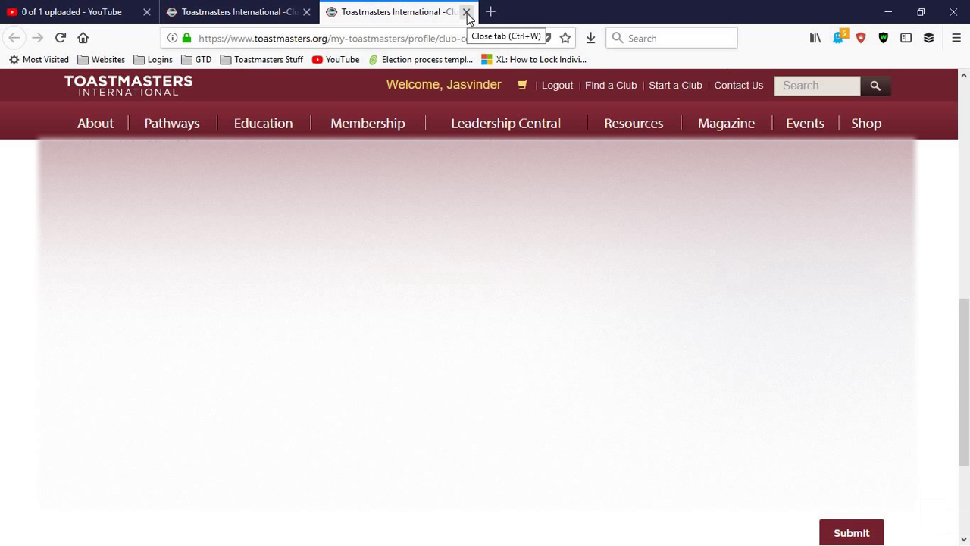
click(467, 12)
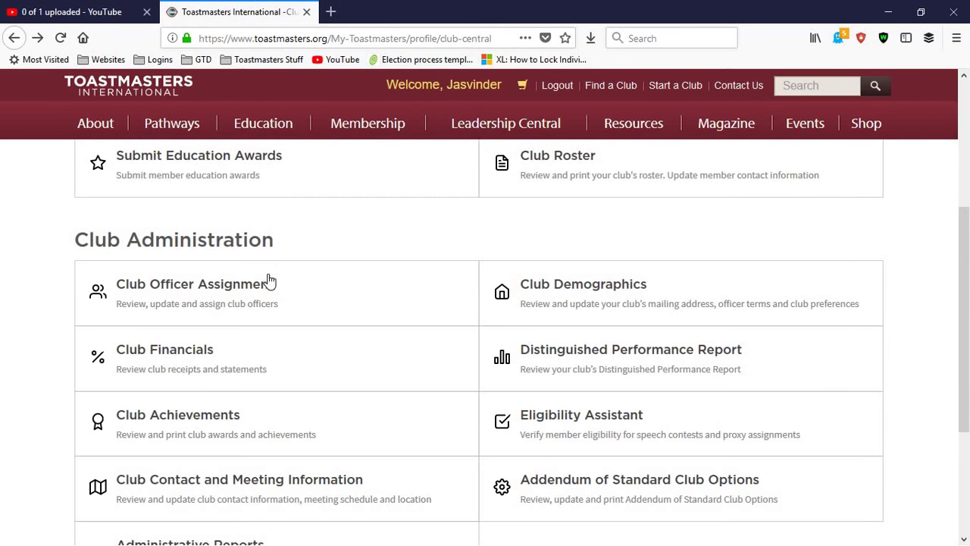
Step: Open Club Financials in a new tab, look through the club's receipts and statements, and close it
scroll(269, 280, down, 1)
right_click(176, 284)
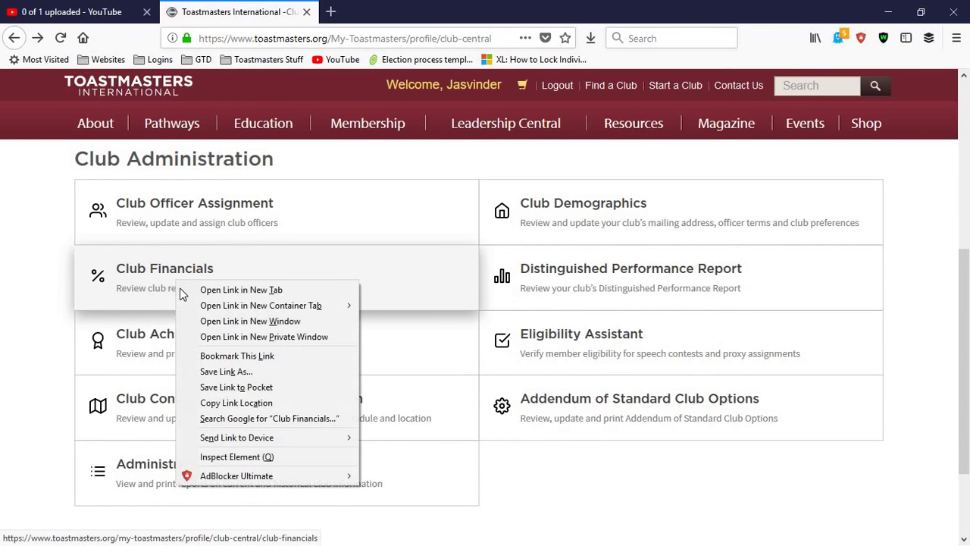
click(227, 289)
click(366, 21)
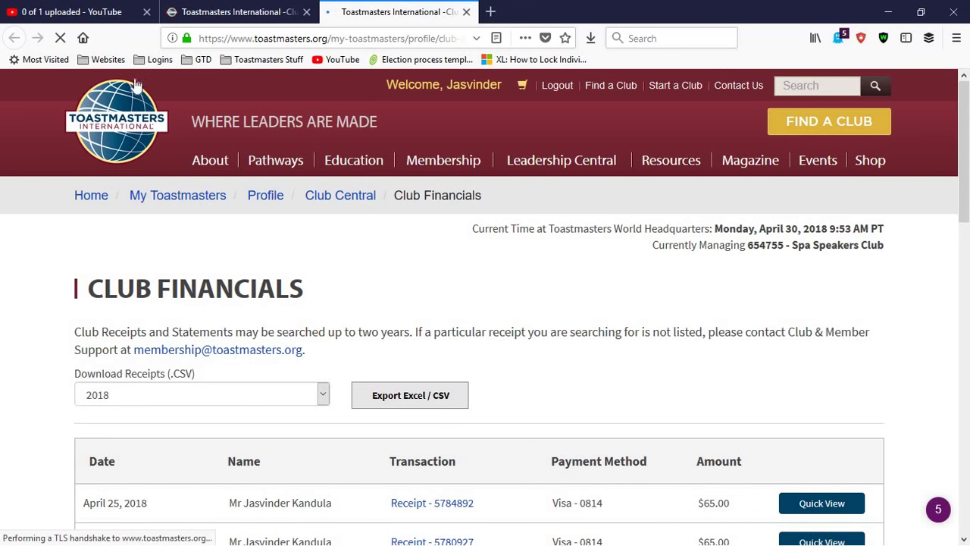
scroll(429, 407, down, 5)
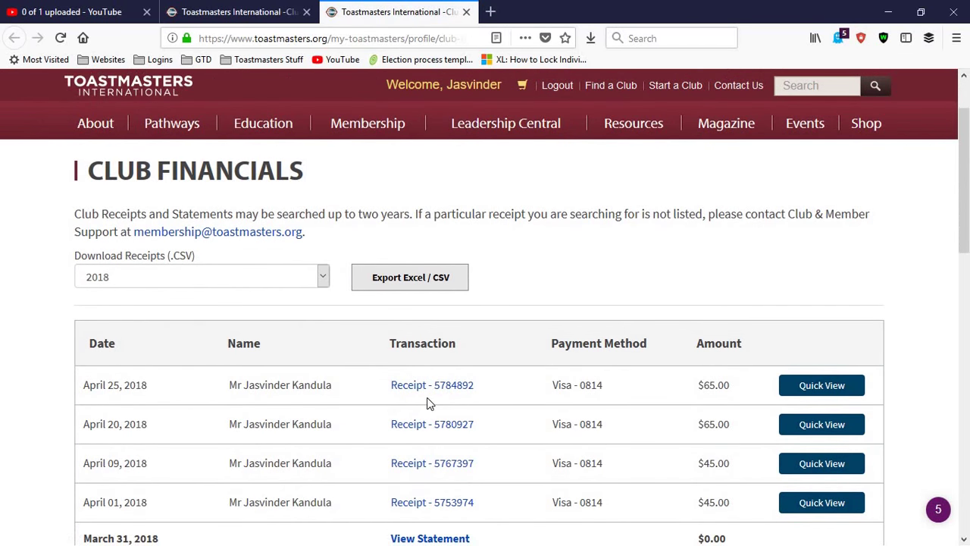
scroll(429, 401, down, 2)
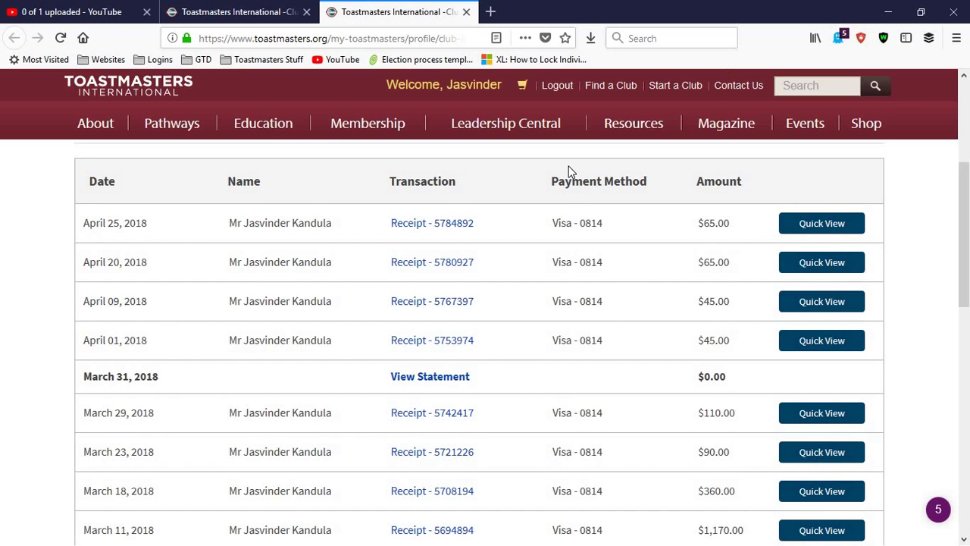
click(466, 12)
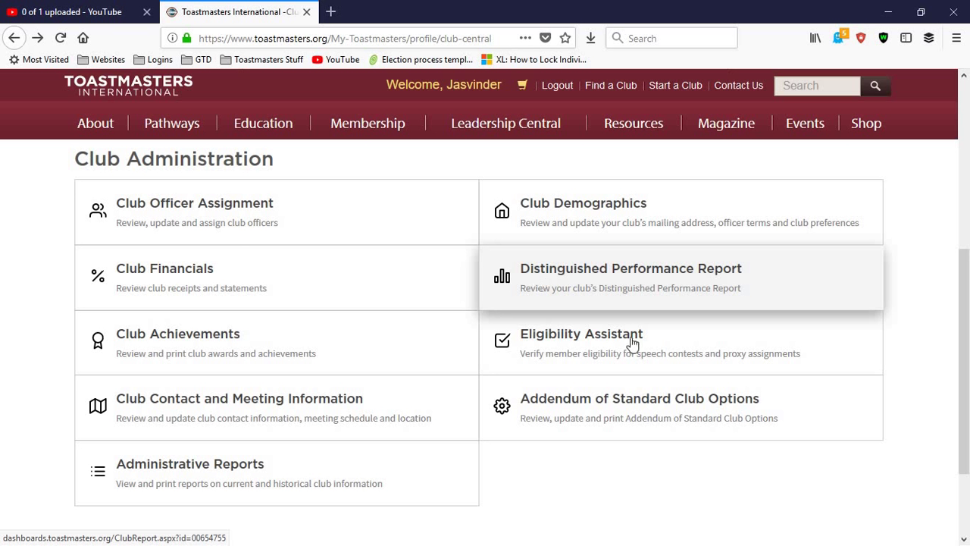
Step: Open the club's Distinguished Performance Report in a new tab and switch to it
right_click(565, 282)
click(599, 288)
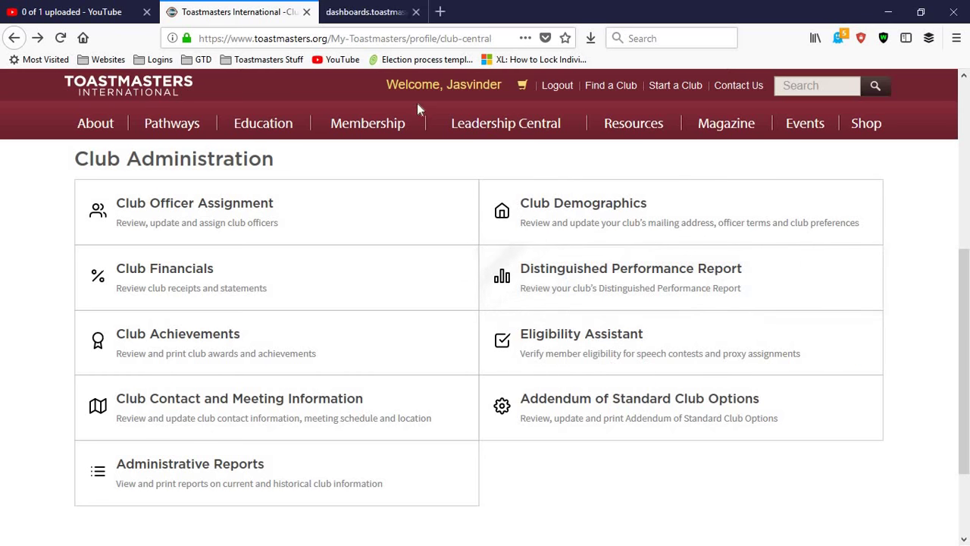
click(394, 13)
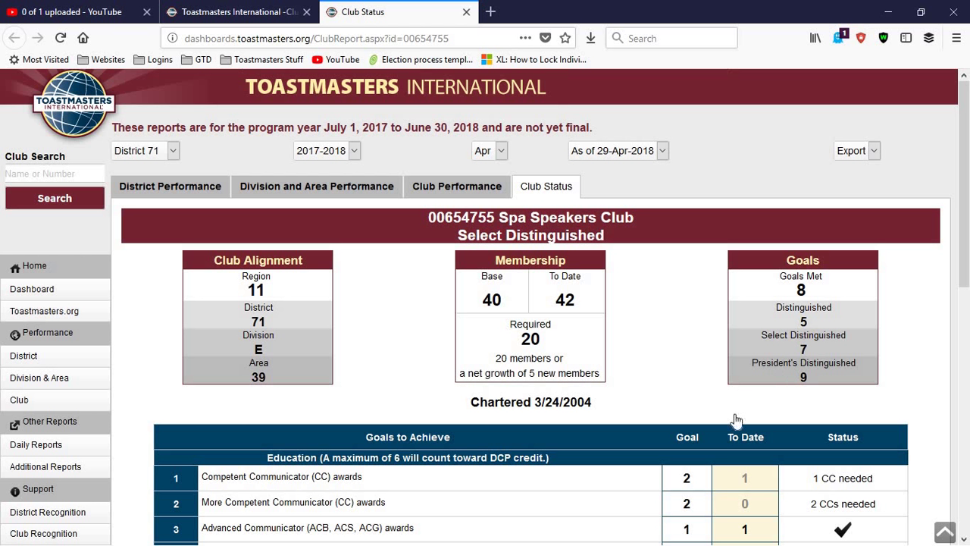
Step: Examine the education, membership, training and administration goals and the distinguished levels in the Club Status report, and close it
scroll(728, 417, down, 4)
scroll(777, 310, down, 4)
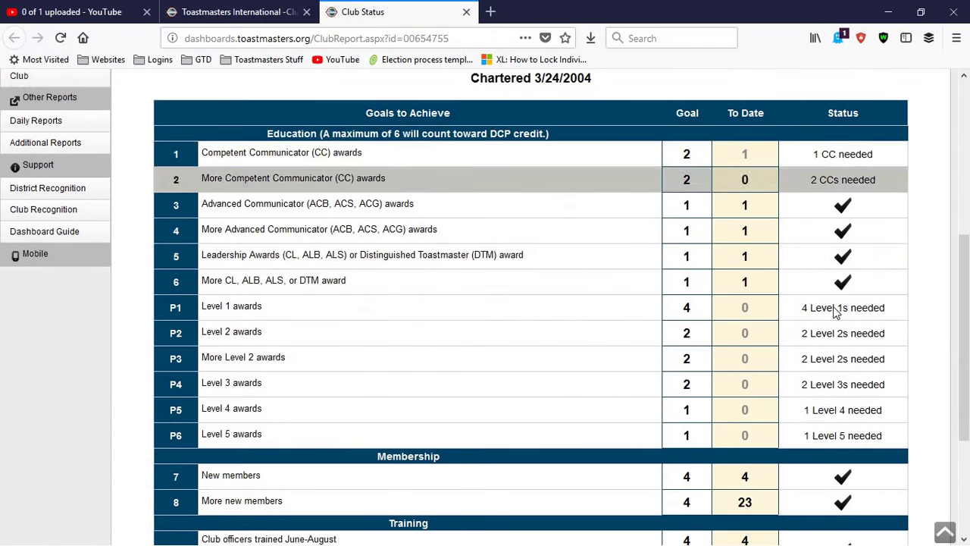
scroll(474, 308, down, 2)
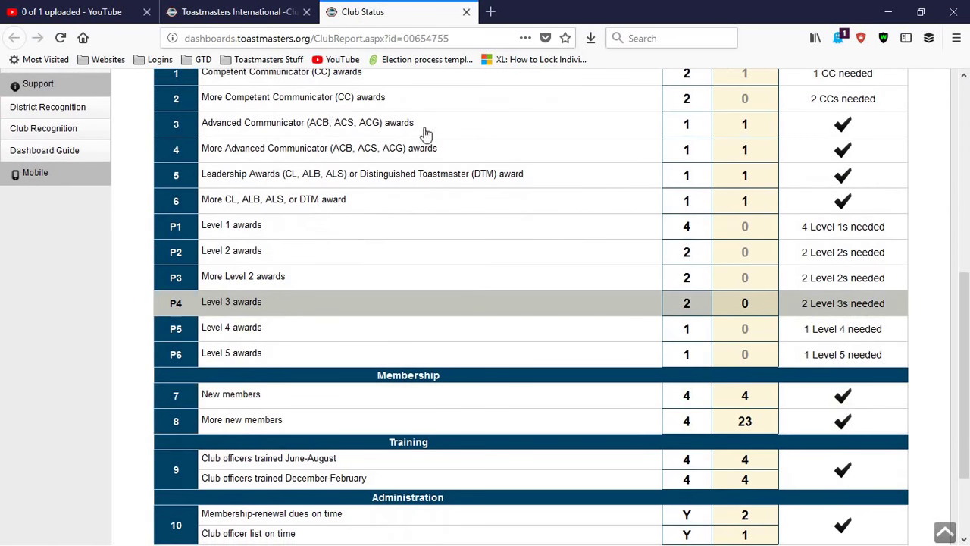
scroll(824, 407, down, 3)
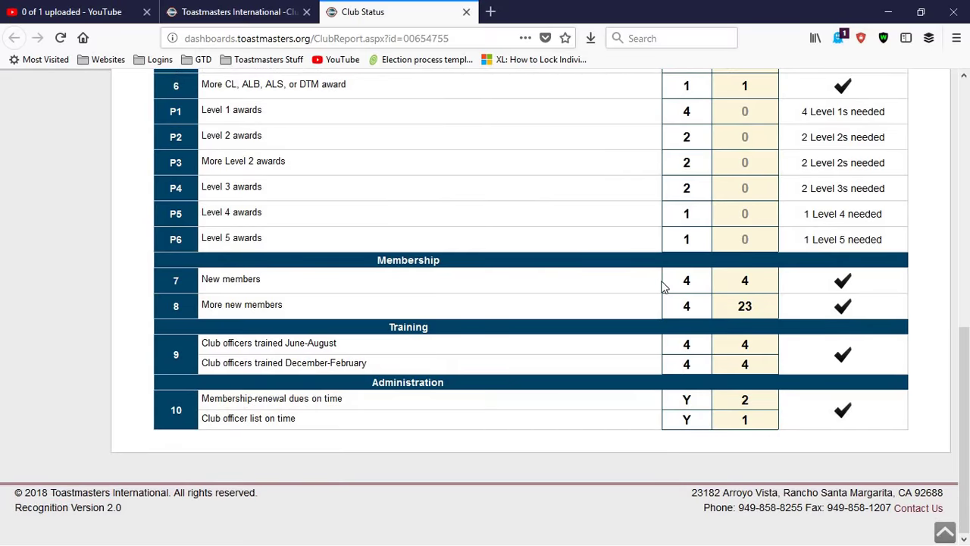
scroll(728, 278, up, 3)
scroll(808, 356, down, 2)
scroll(810, 362, up, 6)
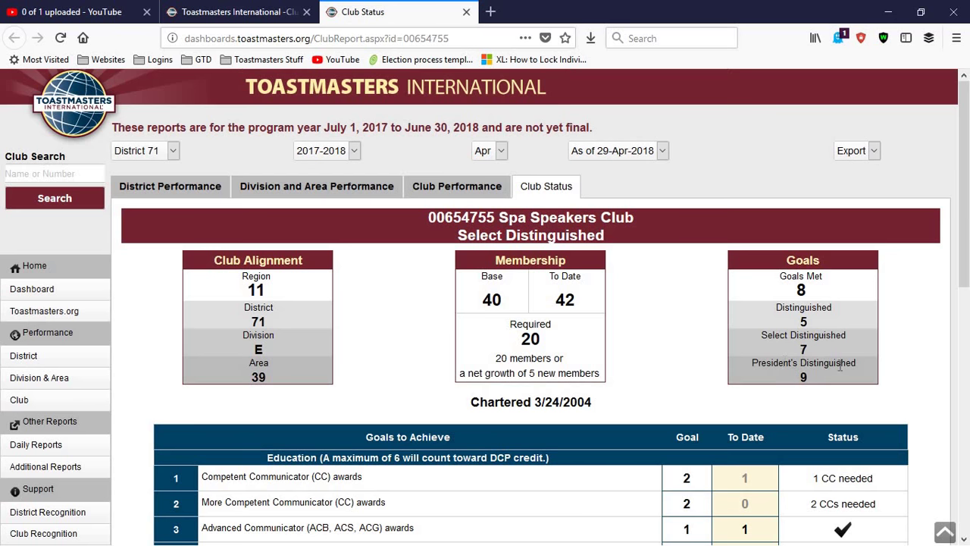
scroll(811, 395, down, 2)
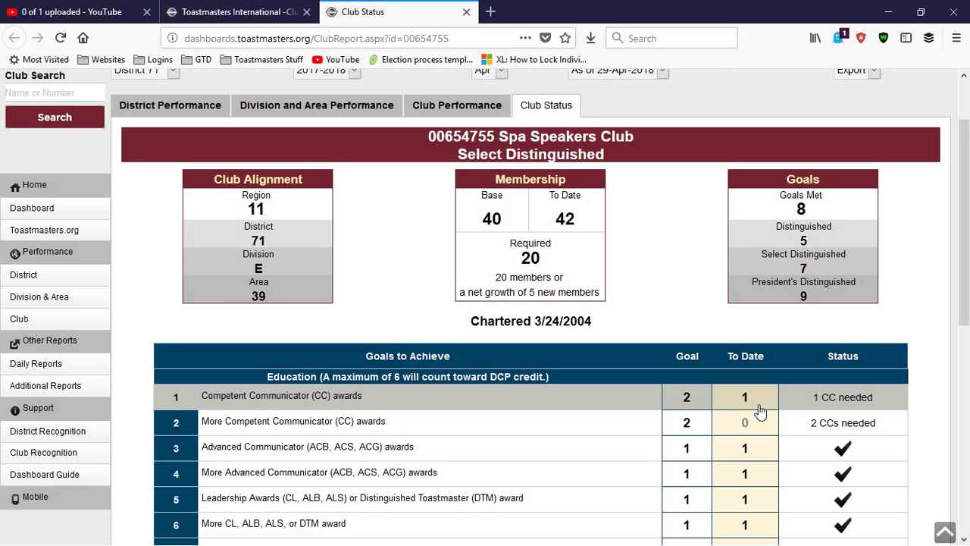
click(466, 13)
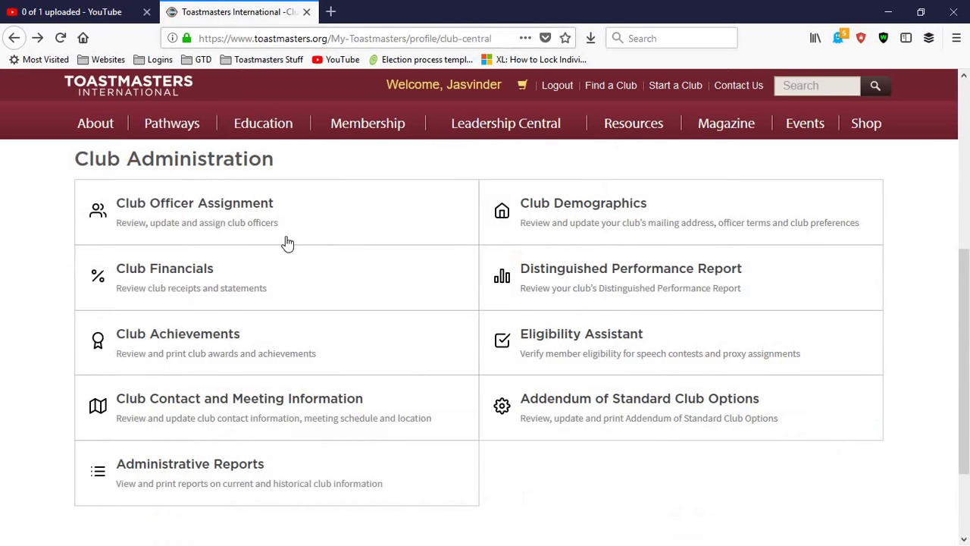
Step: Open Club Achievements in a new tab, review the Membership Building Programs and Distinguished Club Program awards, and close it
right_click(239, 355)
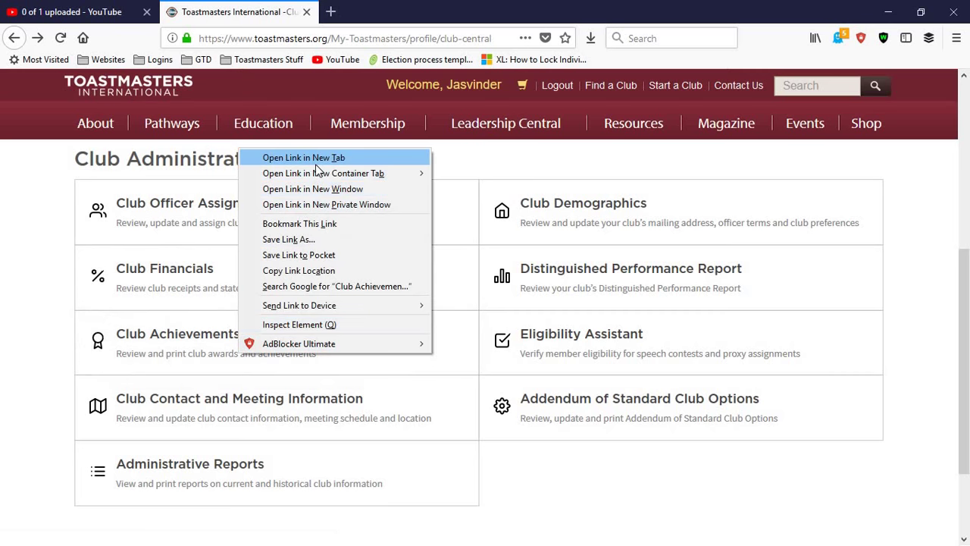
click(320, 156)
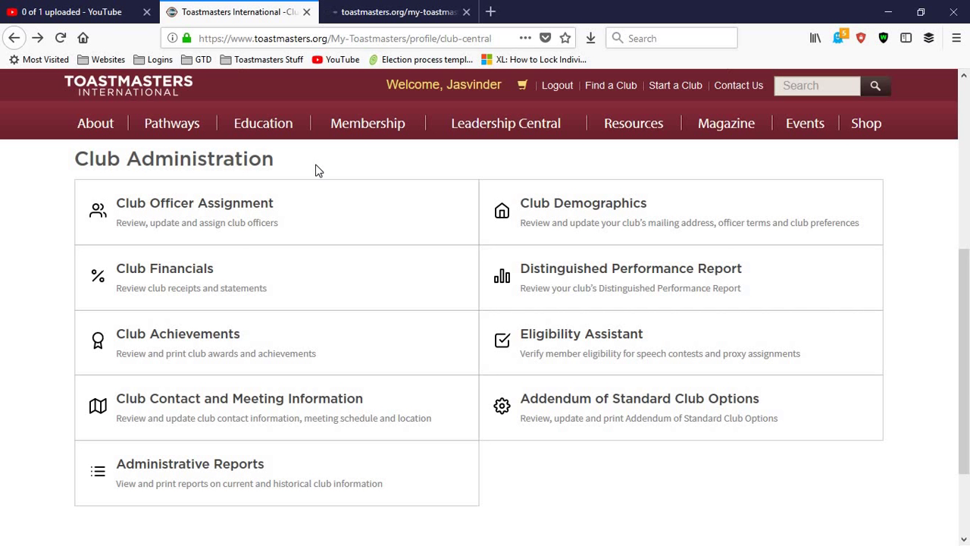
click(425, 10)
scroll(342, 269, down, 10)
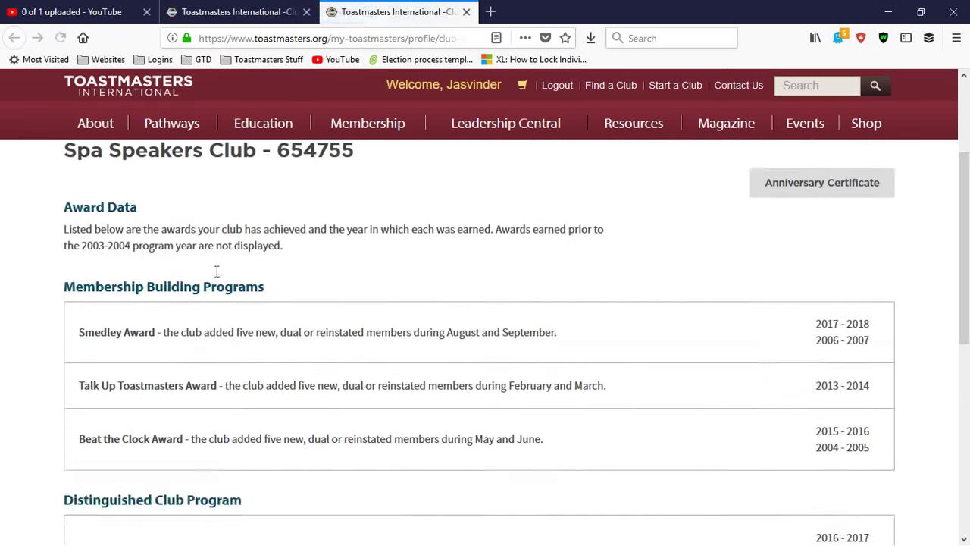
scroll(755, 247, up, 3)
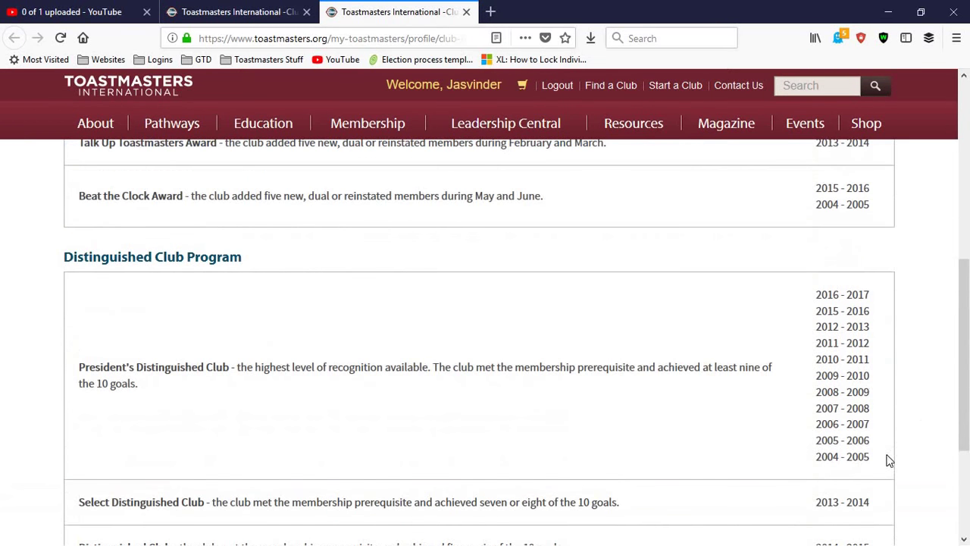
scroll(485, 349, down, 3)
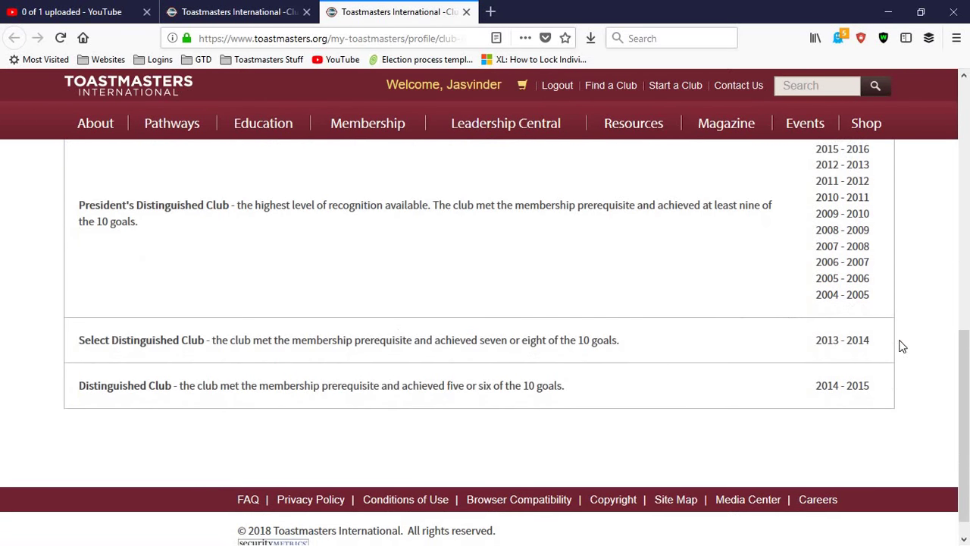
scroll(515, 303, up, 7)
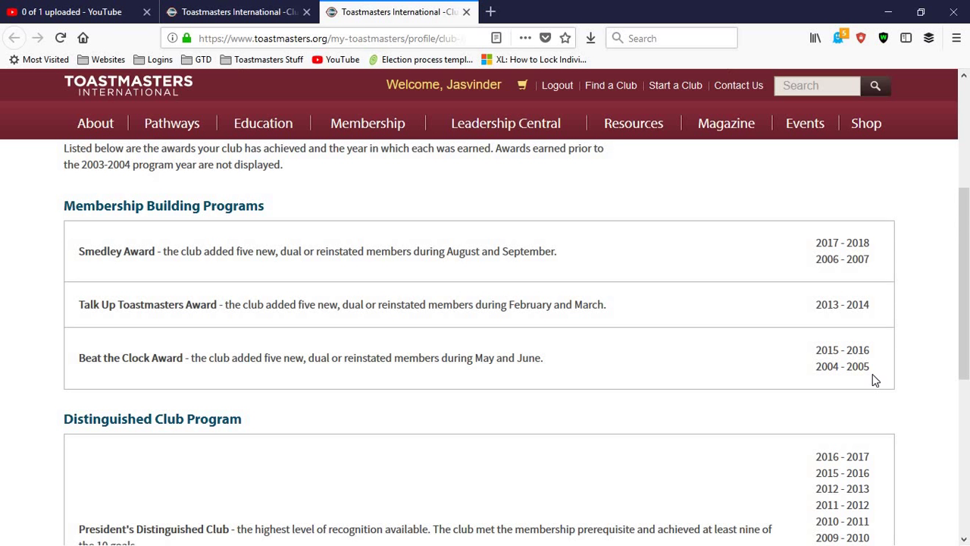
scroll(882, 444, down, 3)
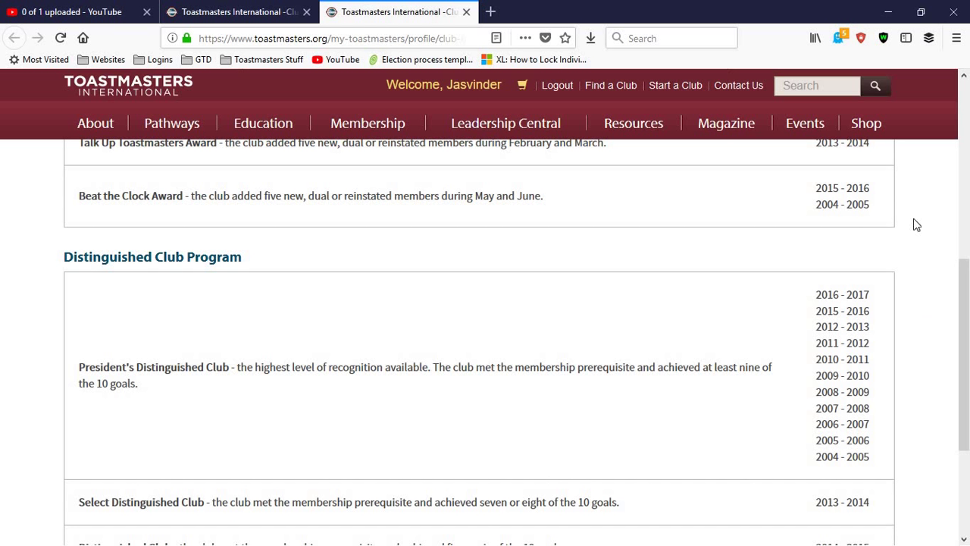
key(ctrl+w)
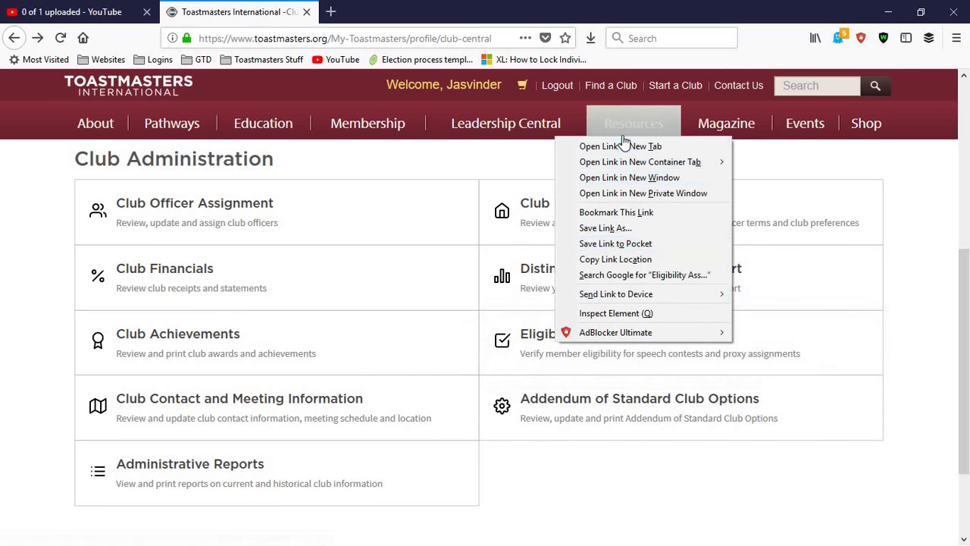
Step: Open the Eligibility Assistant in a new tab, look over its member search form and resources, and close it
click(622, 144)
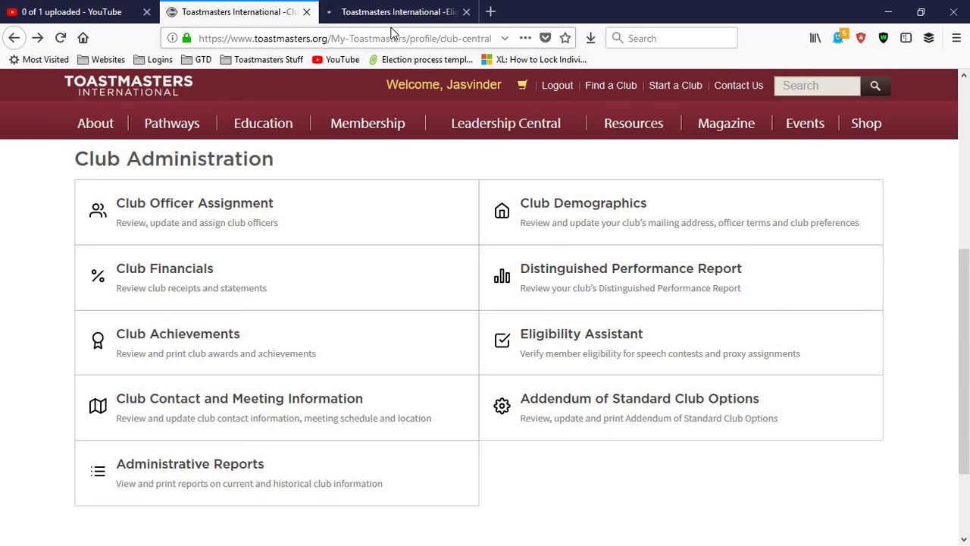
click(392, 14)
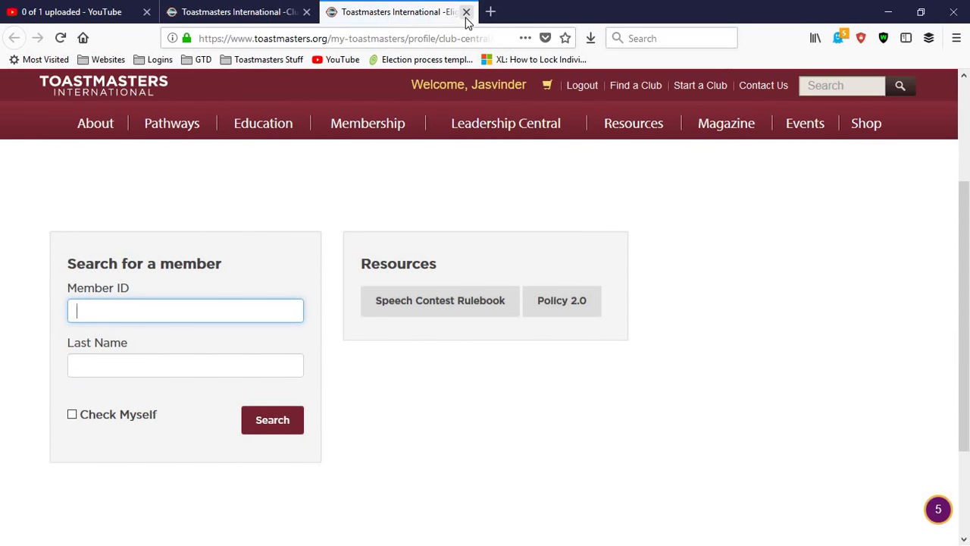
click(467, 12)
Step: Open Club Contact and Meeting Information in a new tab and review the contact phone, email, website and Facebook fields
scroll(155, 339, down, 2)
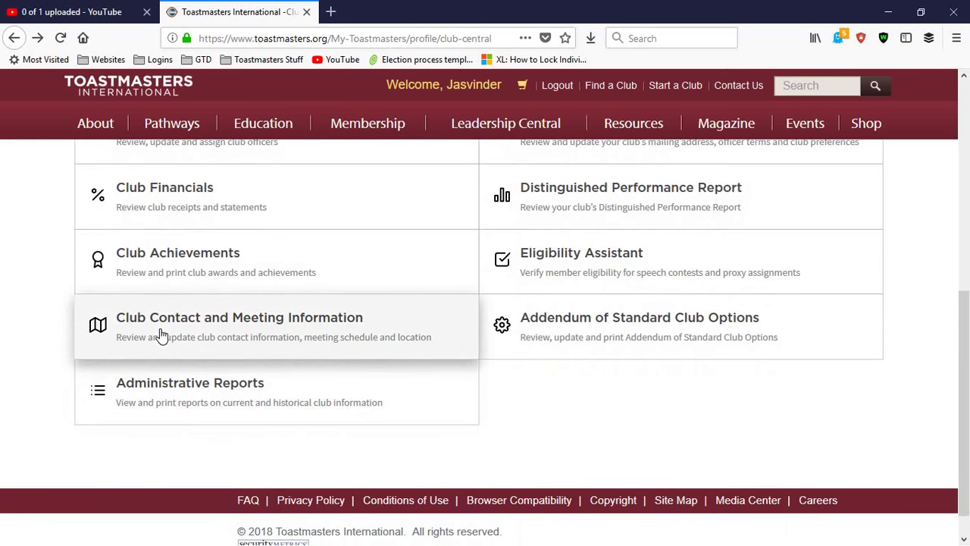
right_click(178, 334)
click(190, 341)
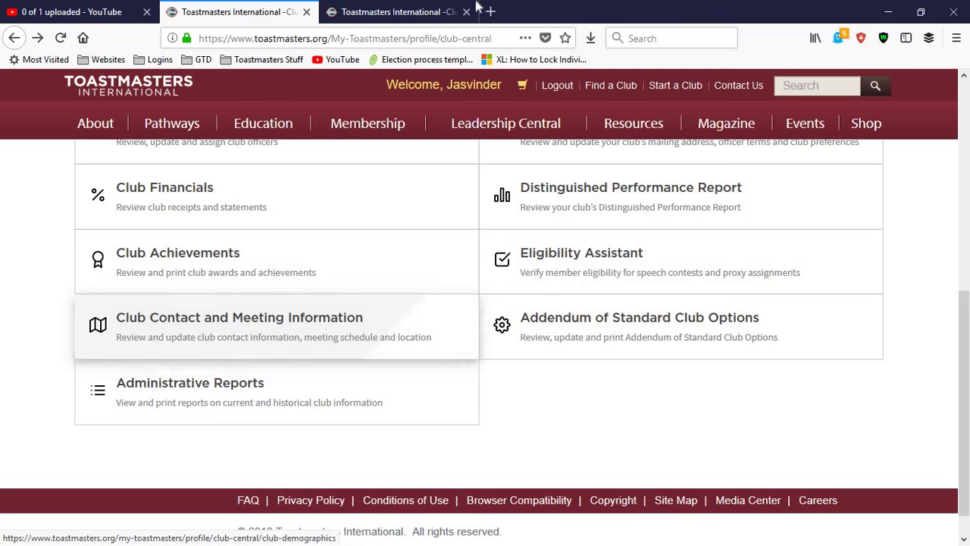
click(401, 11)
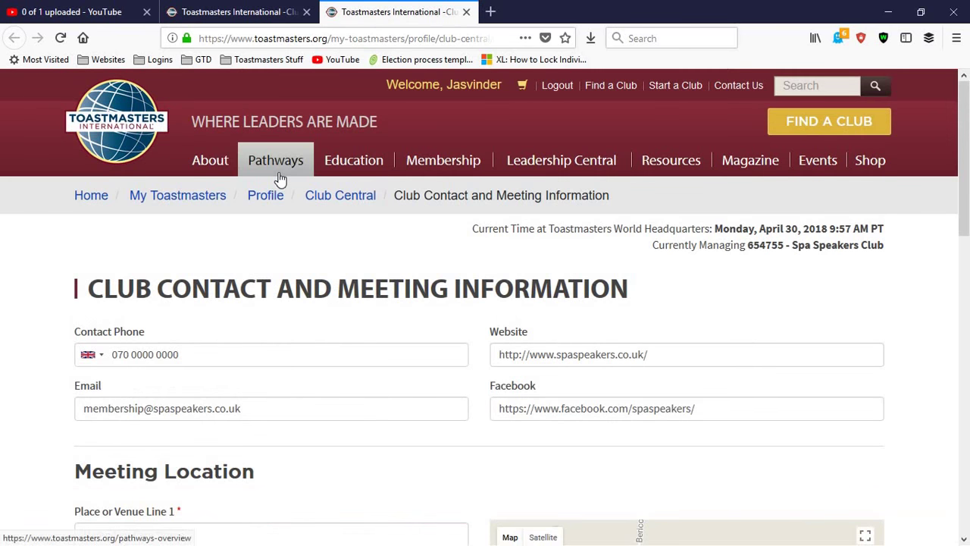
scroll(280, 190, down, 3)
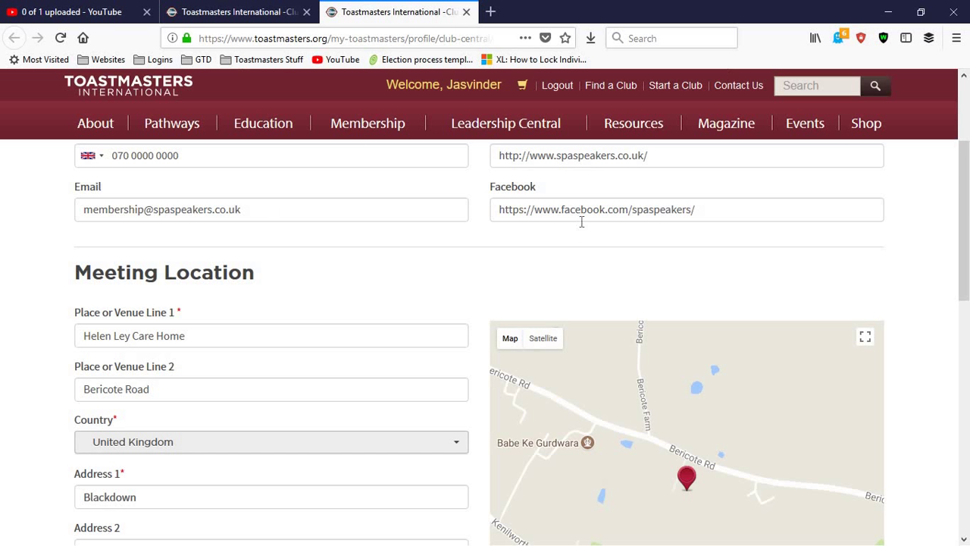
click(540, 216)
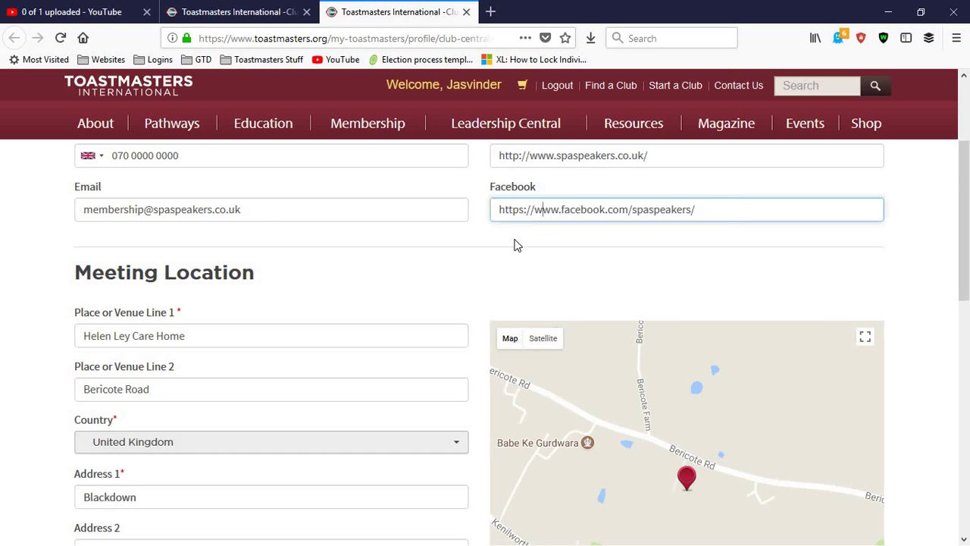
click(551, 227)
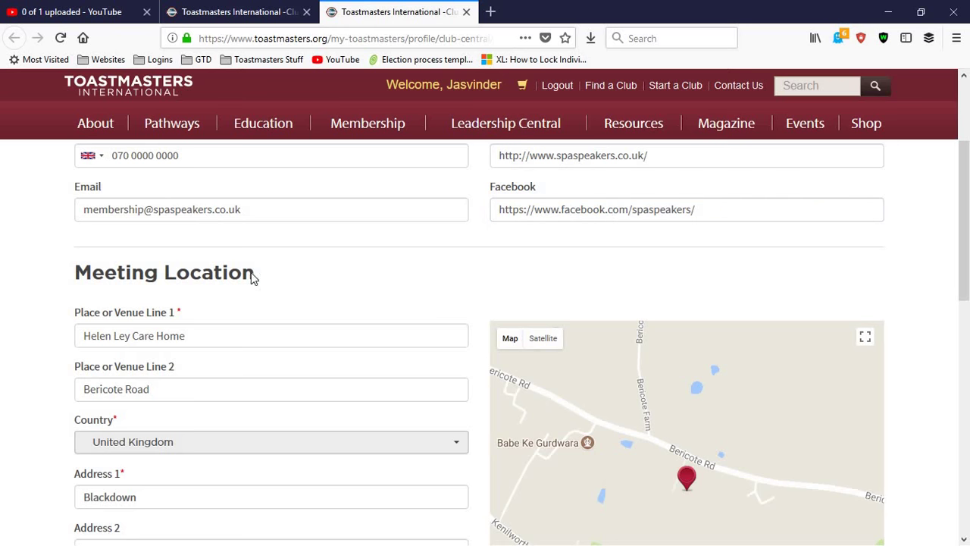
Step: Review the Meeting Location fields, the map and the Meeting Schedule, and close the contact and meeting information page without submitting
scroll(251, 275, down, 2)
scroll(360, 340, down, 5)
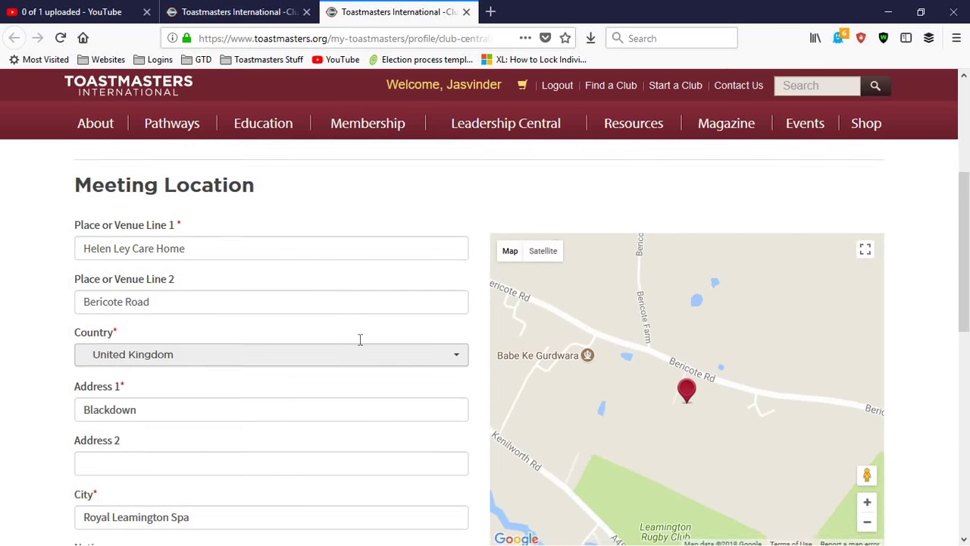
scroll(287, 279, down, 3)
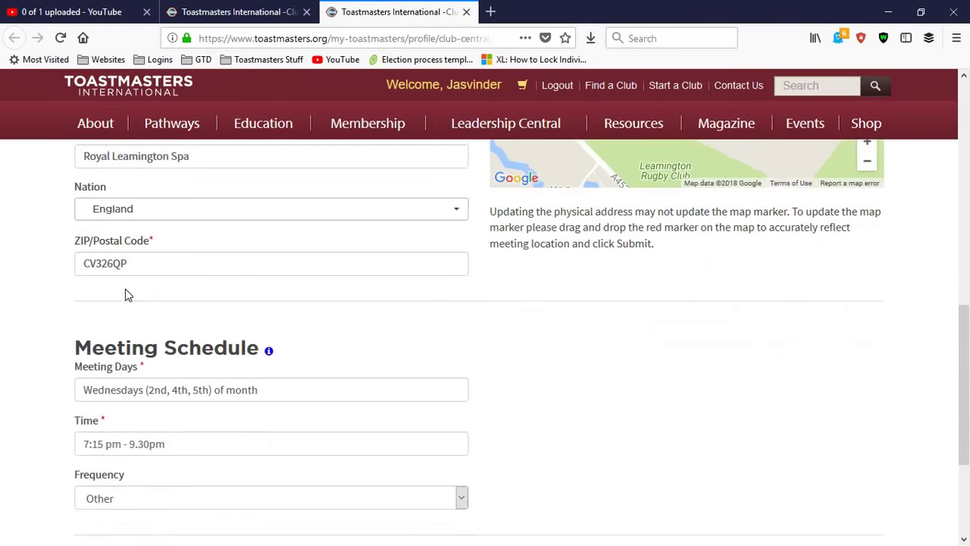
scroll(22, 325, down, 2)
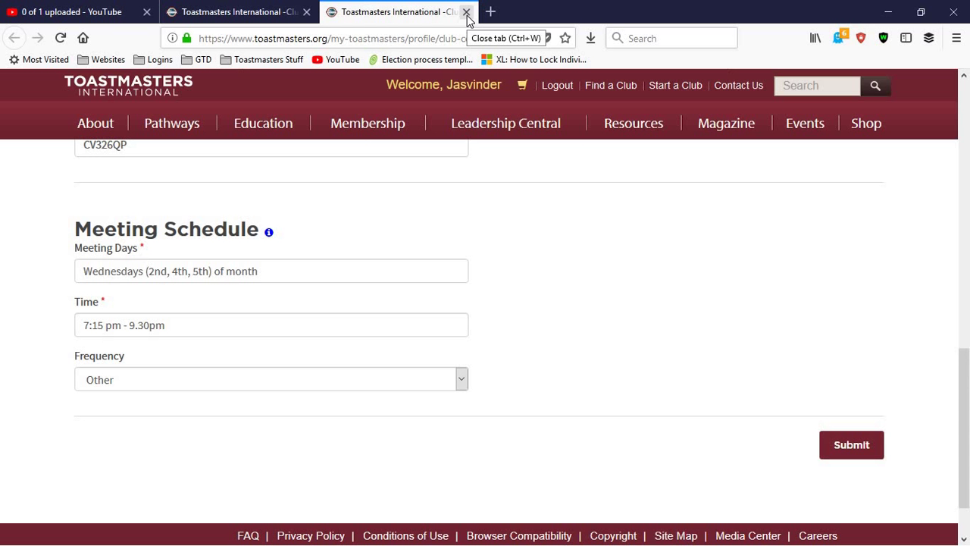
scroll(314, 345, up, 6)
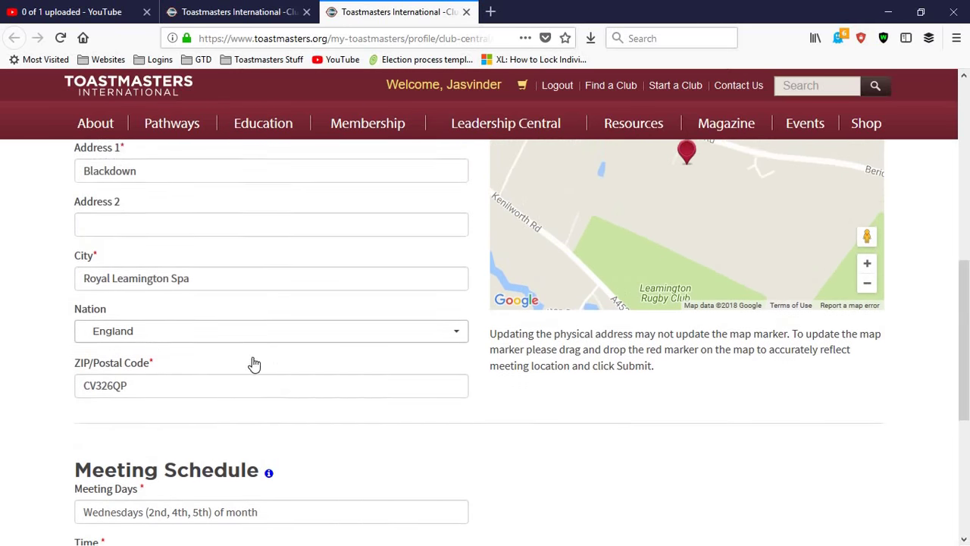
scroll(254, 365, up, 2)
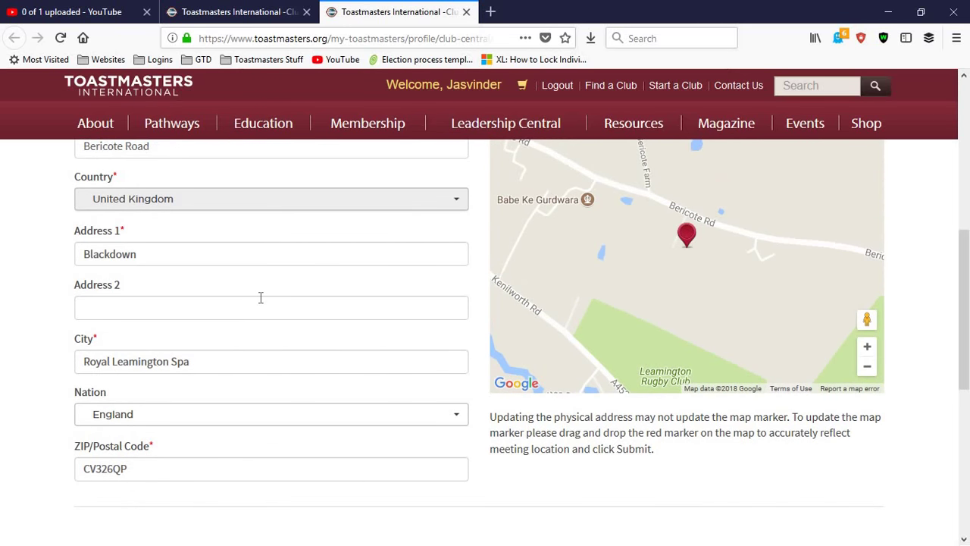
click(467, 12)
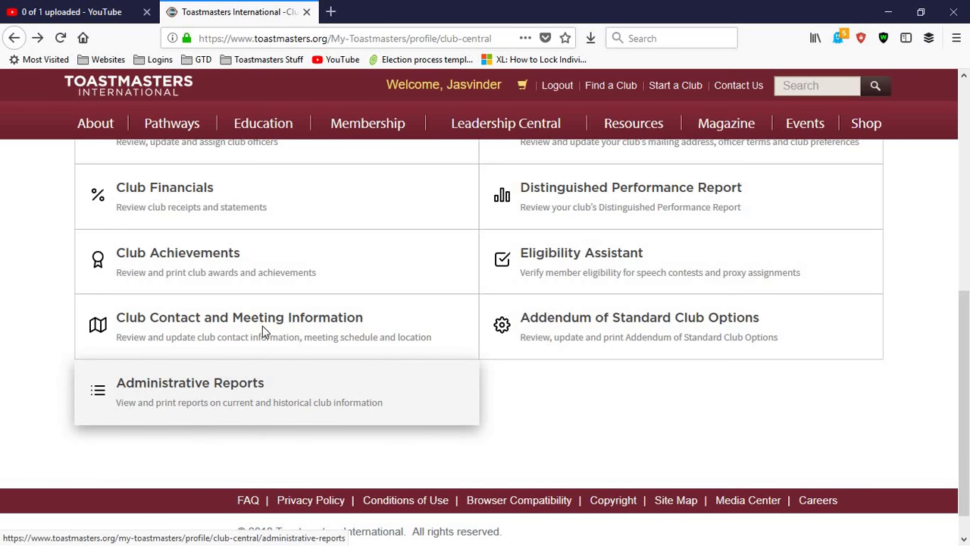
Step: Open Administrative Reports in a new tab and look through the available report types without choosing one
right_click(200, 391)
click(304, 192)
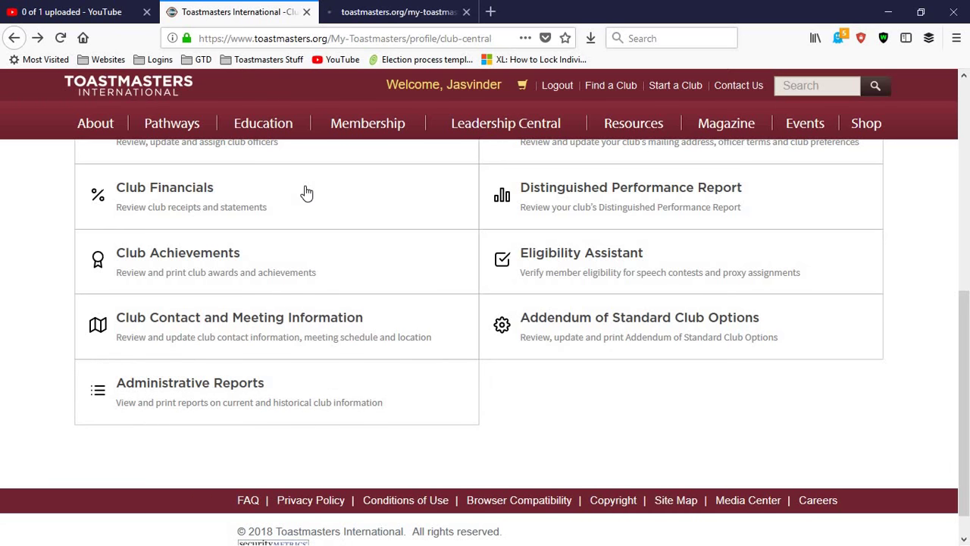
click(387, 11)
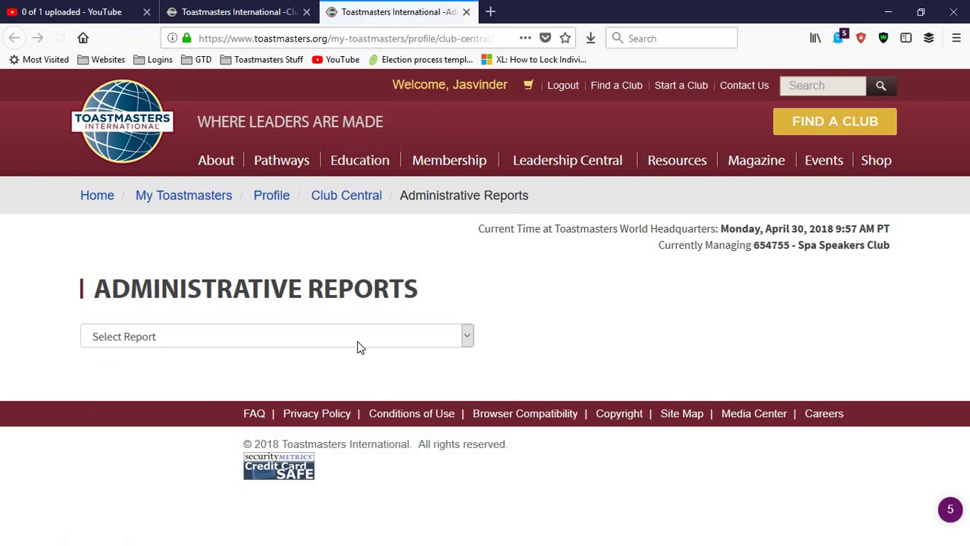
click(360, 342)
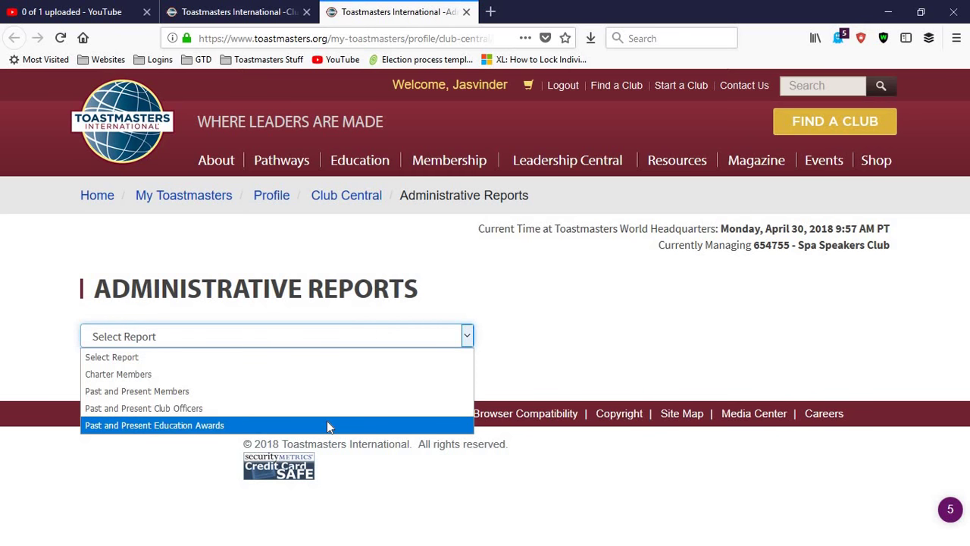
click(530, 337)
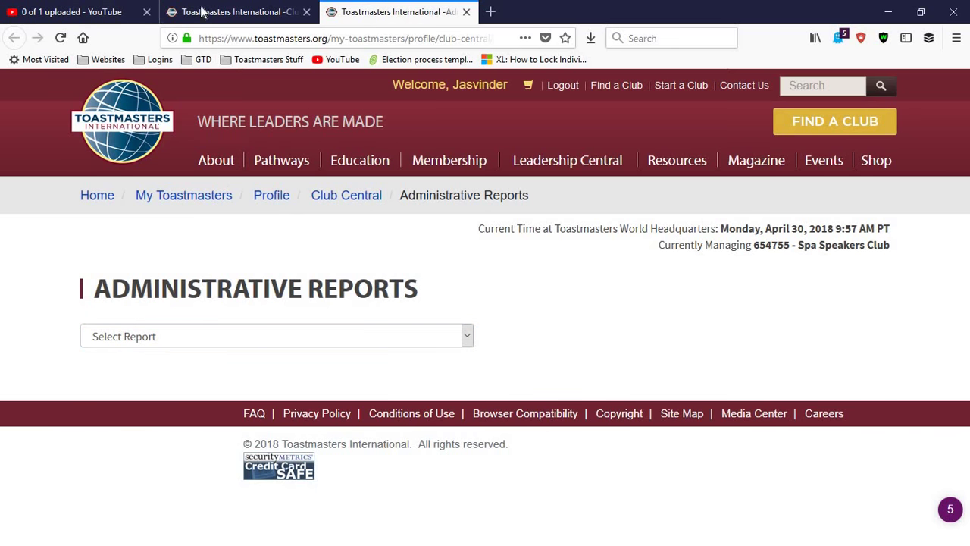
Step: Return to the beginning of the Club Central page and minimise the browser window
click(231, 12)
scroll(35, 365, up, 6)
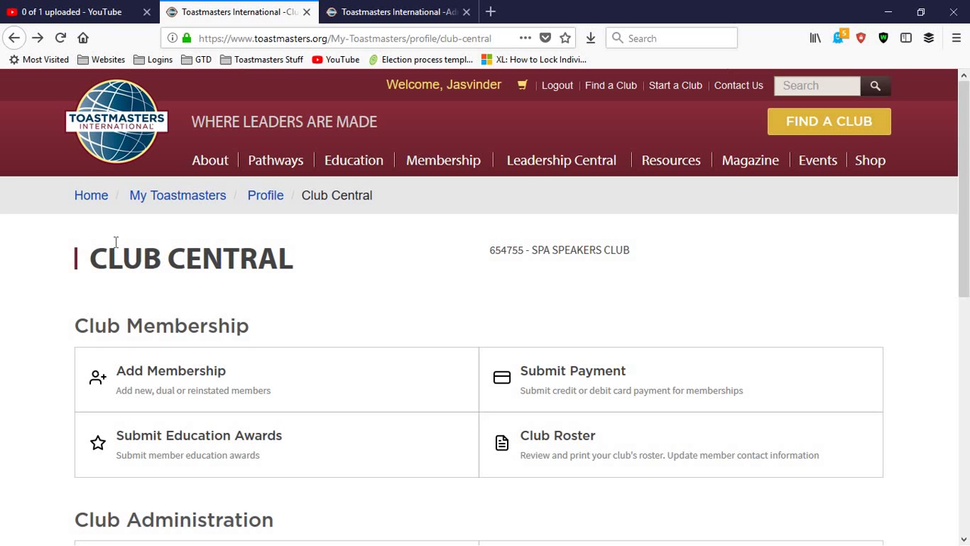
click(888, 11)
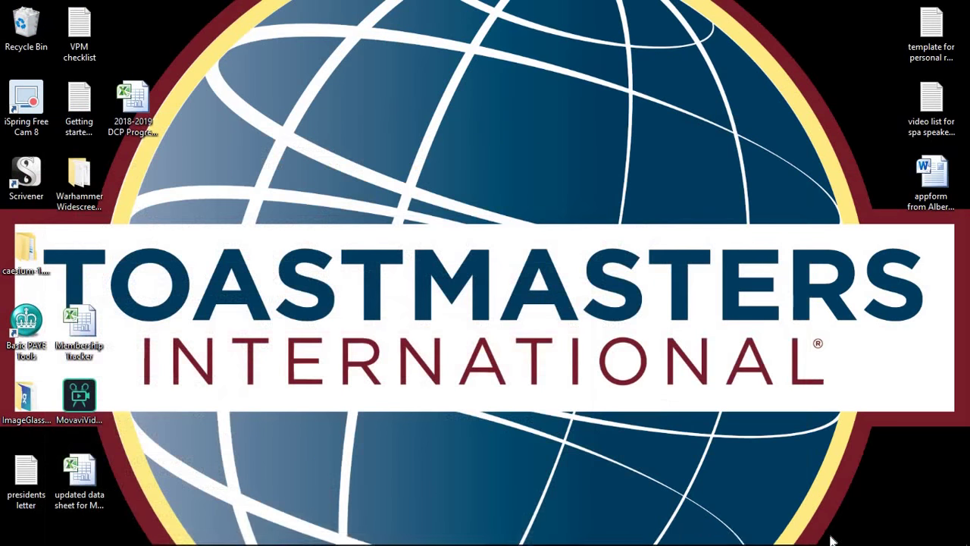
click(802, 535)
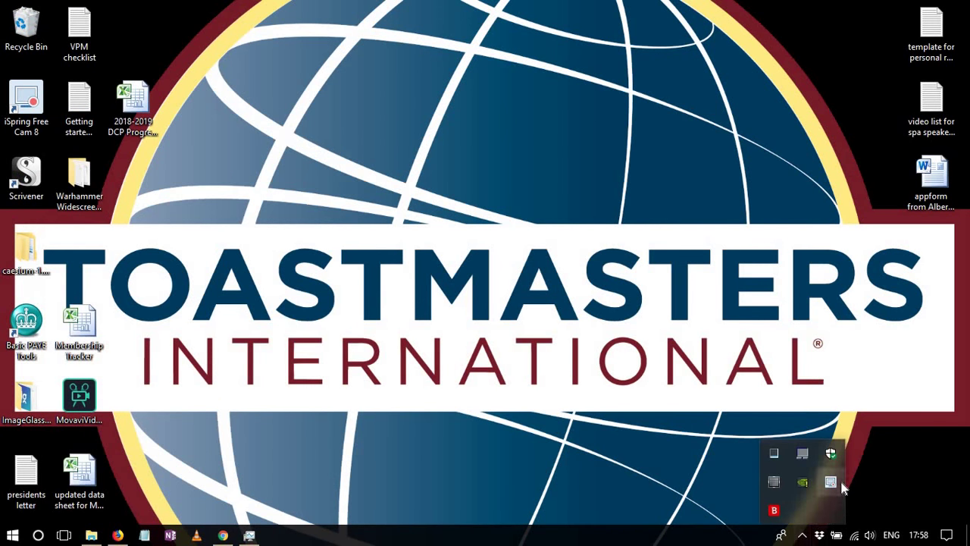